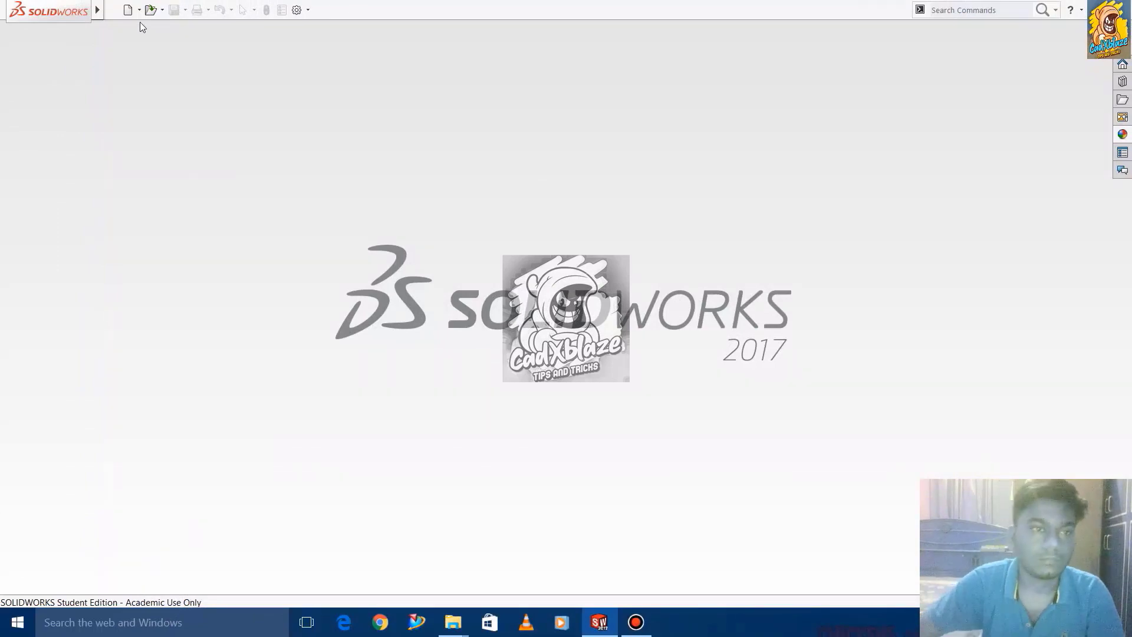
# - Create a new blank part and view the Top Plane face-on for sketching
pyautogui.click(112, 10)
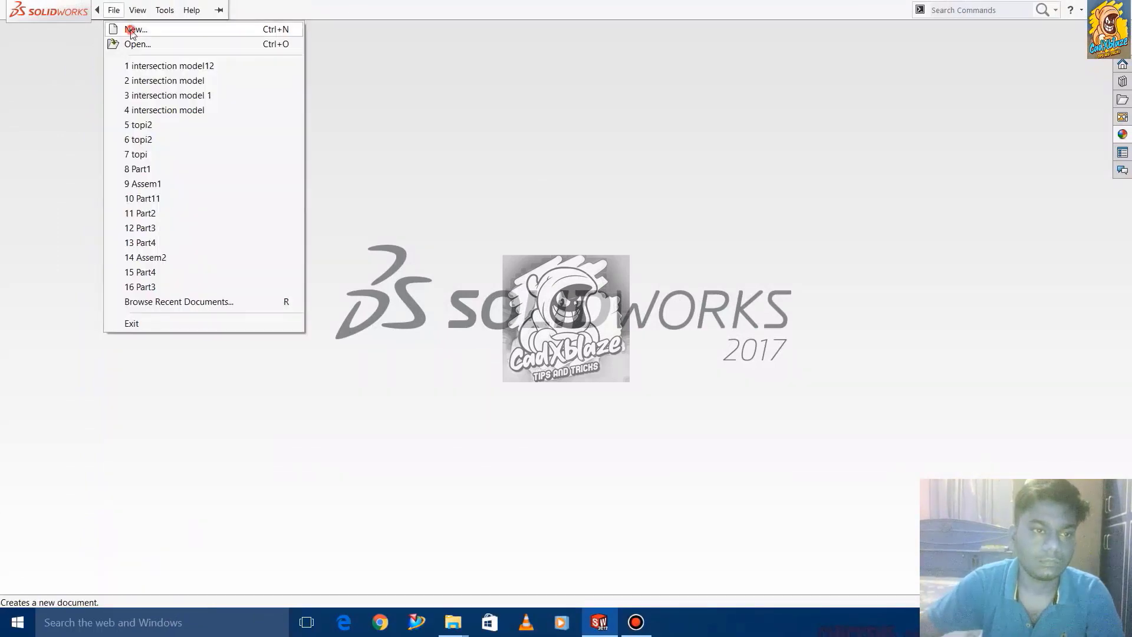
pyautogui.click(127, 29)
pyautogui.click(476, 461)
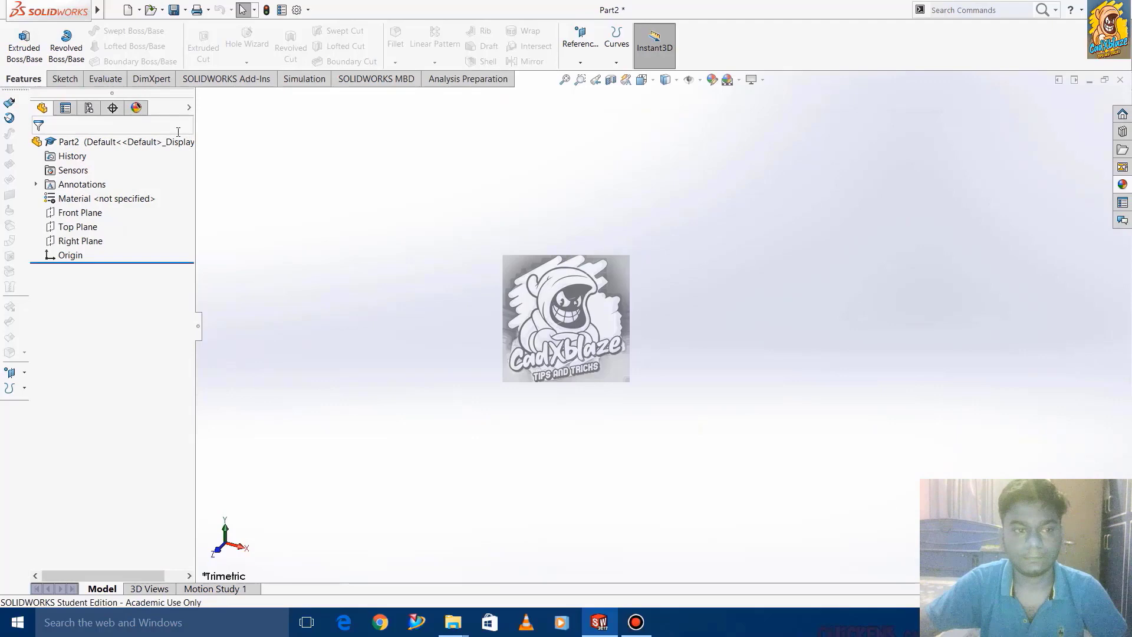
pyautogui.click(88, 227)
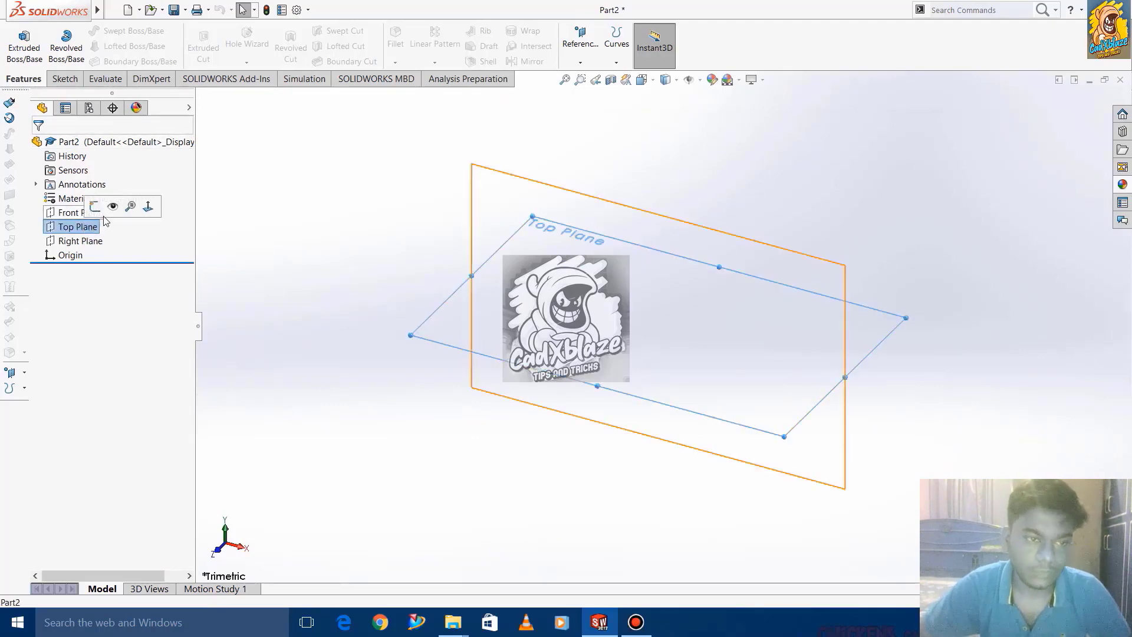
pyautogui.click(148, 206)
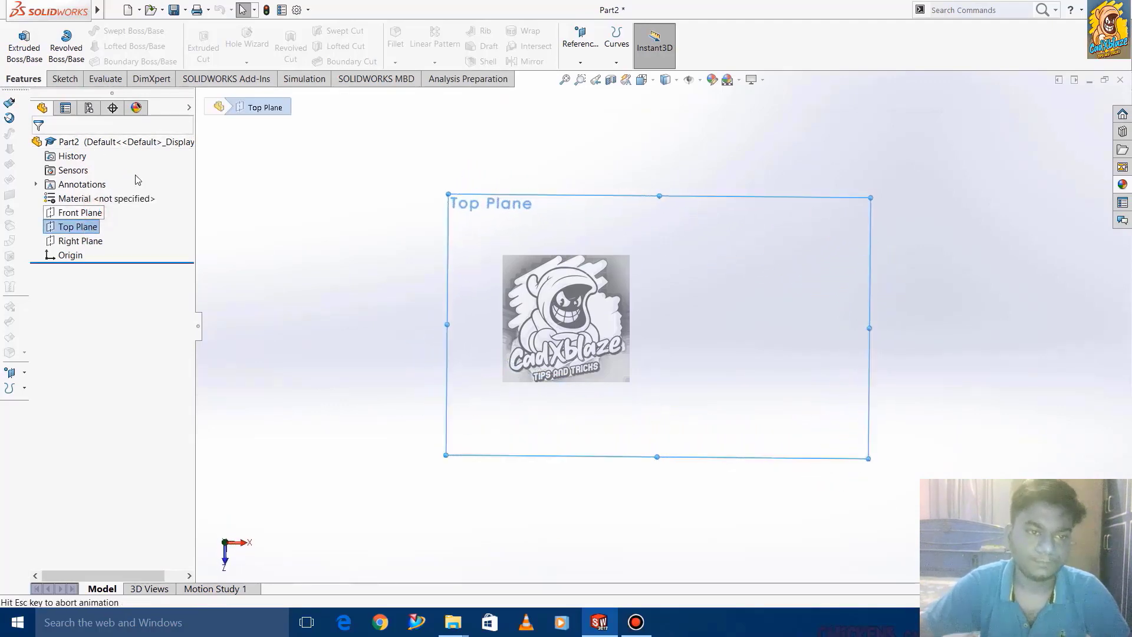
# - Sketch a circle centred on the origin and dimension its diameter to 122 mm
pyautogui.click(145, 30)
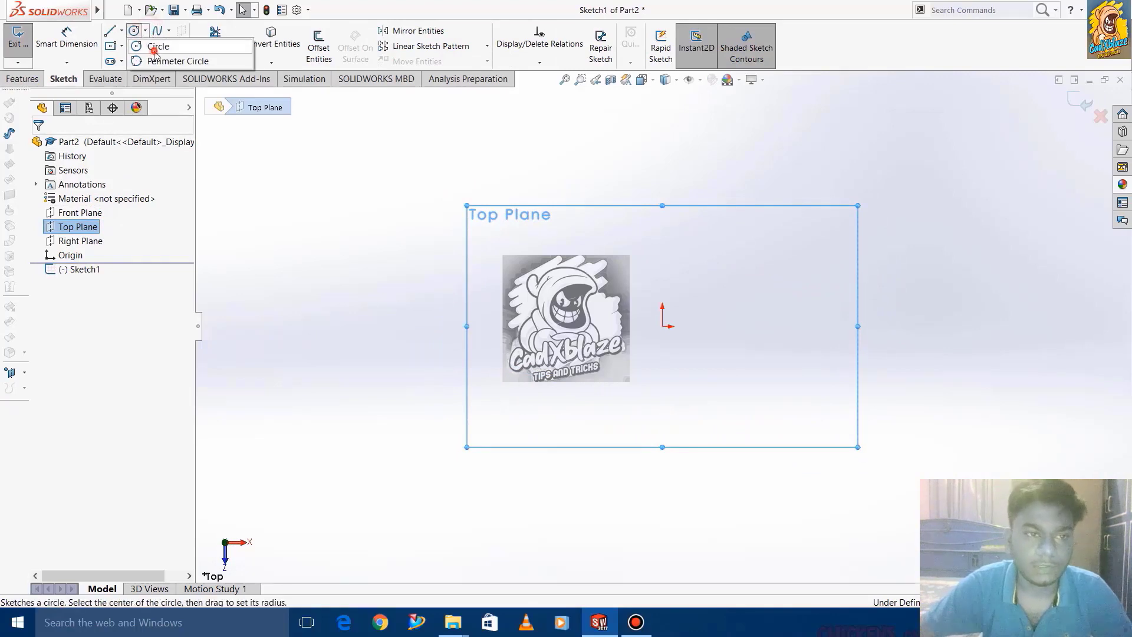
pyautogui.click(154, 52)
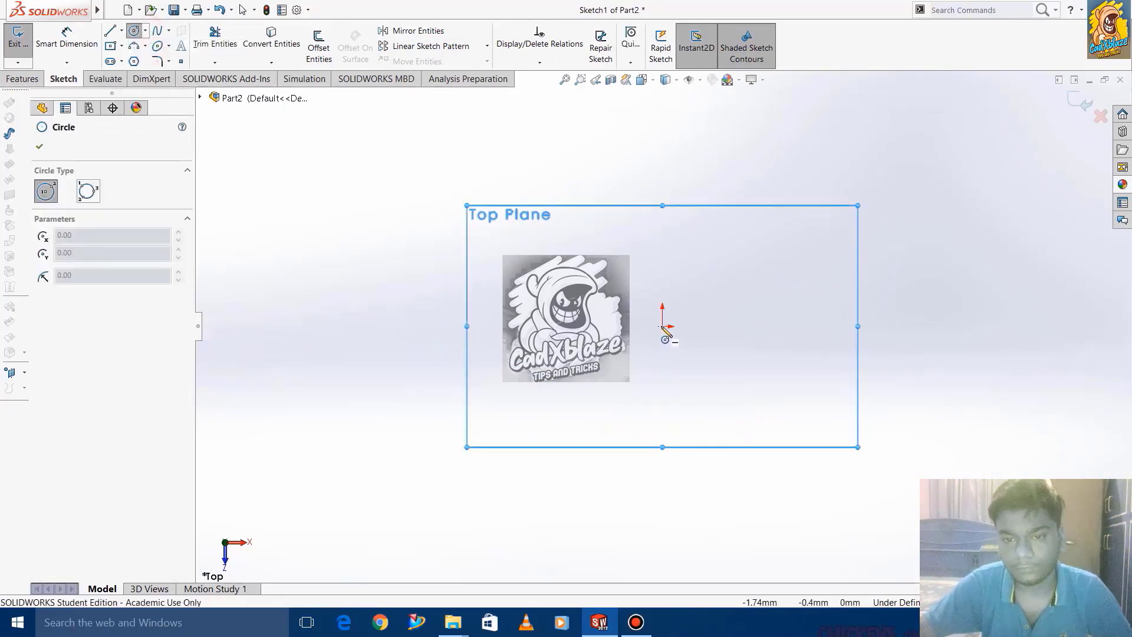
pyautogui.click(663, 326)
pyautogui.click(596, 182)
pyautogui.click(93, 49)
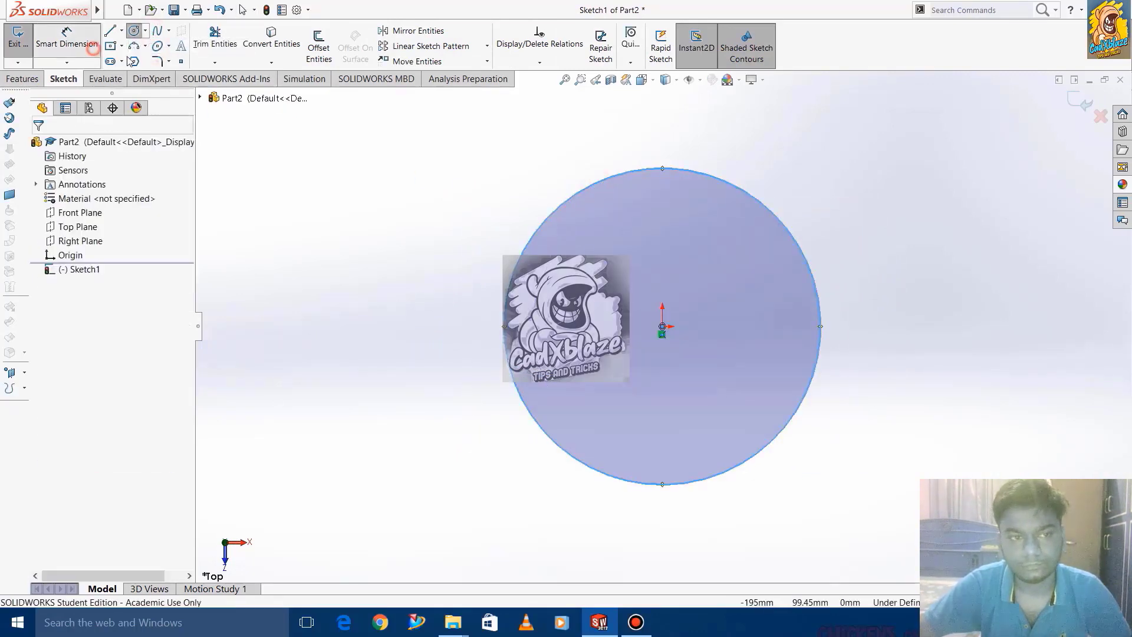
pyautogui.click(581, 187)
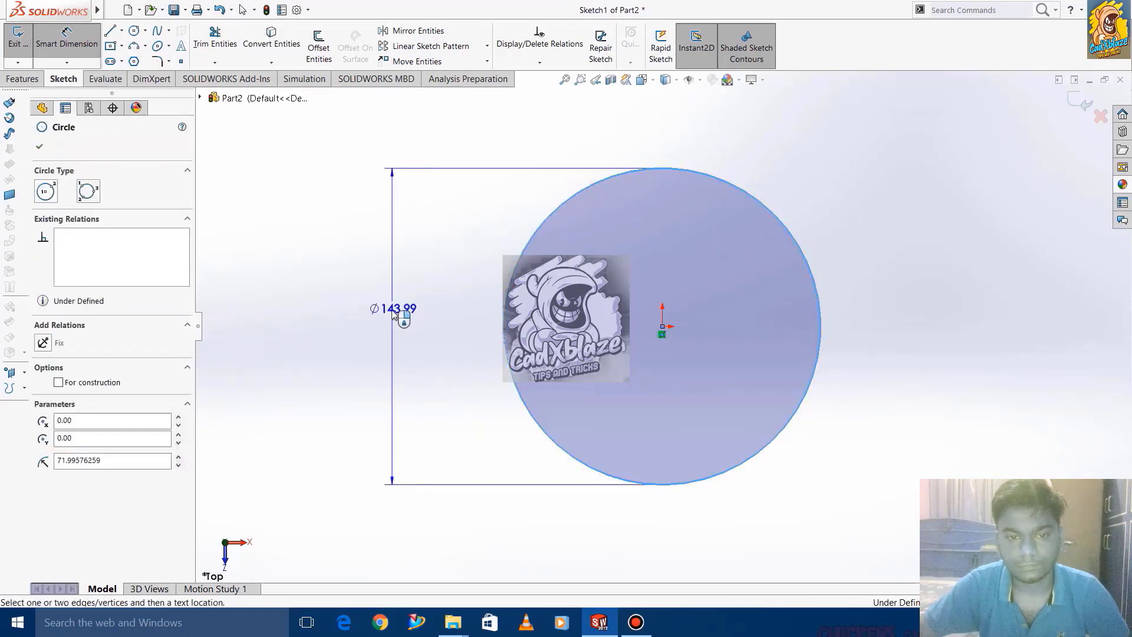
pyautogui.click(392, 314)
pyautogui.write('122')
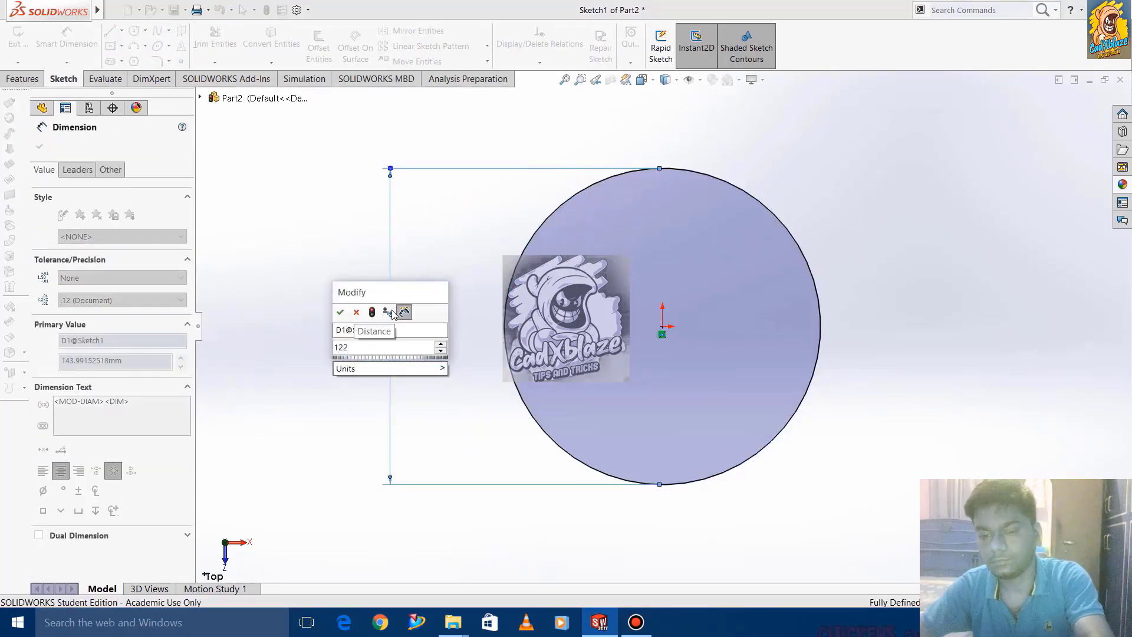
pyautogui.press('Return')
pyautogui.click(39, 146)
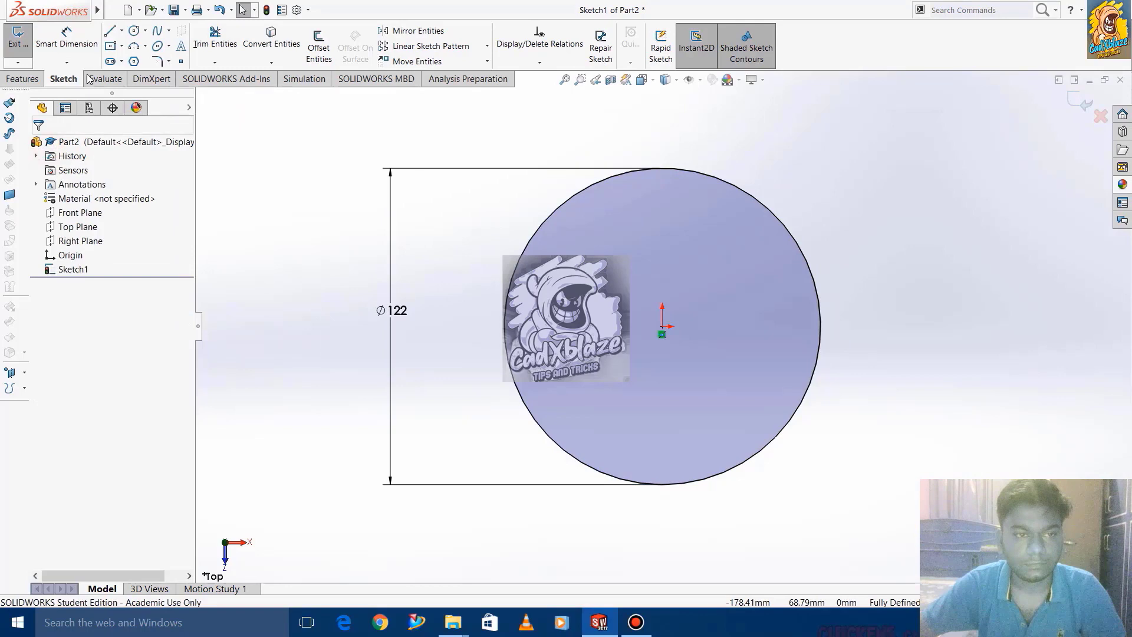
# - Extrude the circle sketch 33 mm into a solid disc
pyautogui.click(19, 36)
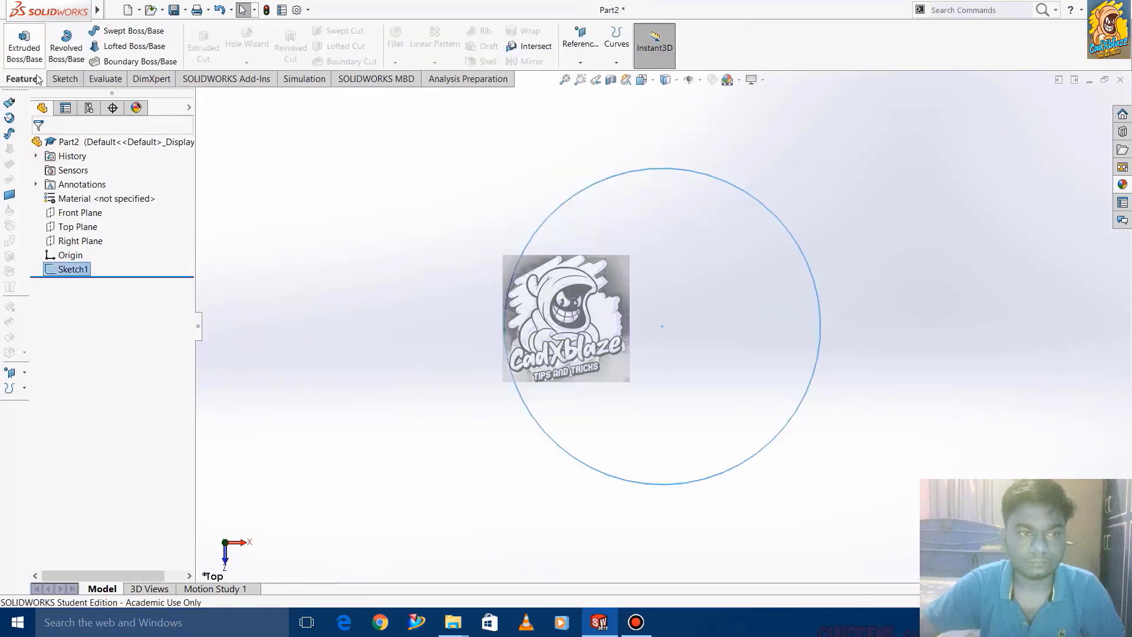
pyautogui.click(23, 41)
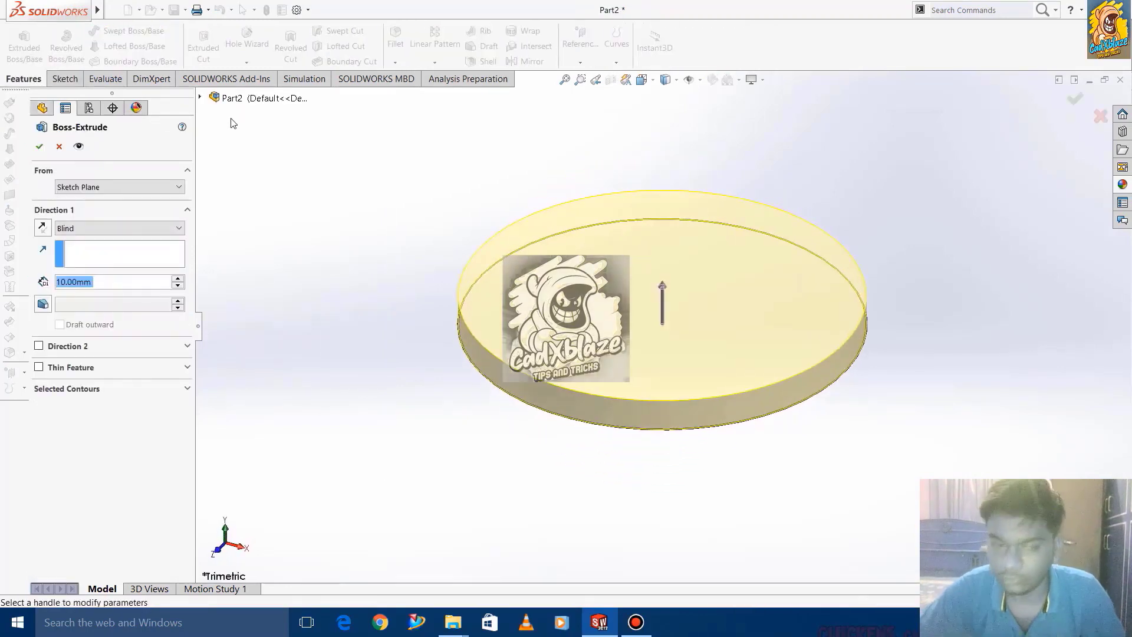
pyautogui.write('33')
pyautogui.press('Return')
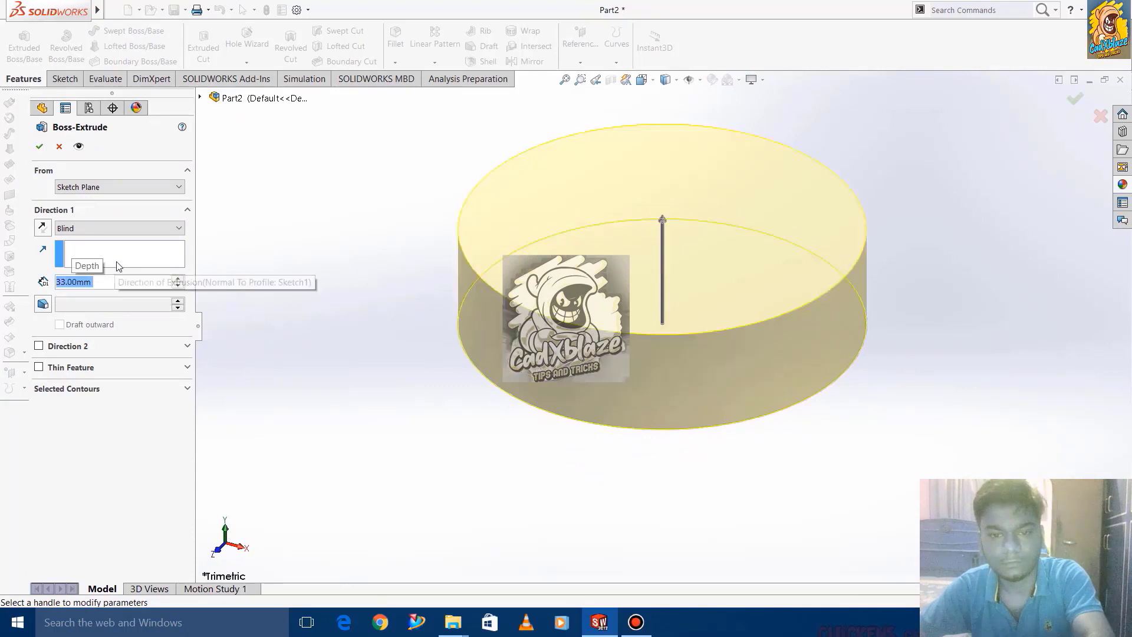
pyautogui.click(40, 146)
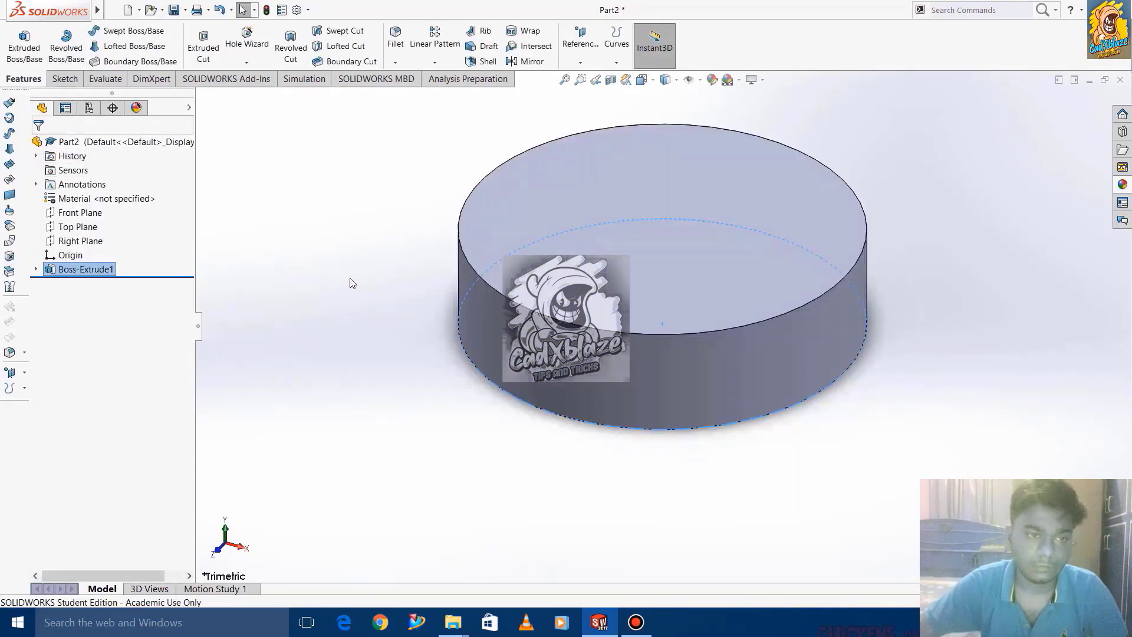
# - Start a new sketch on the disc's top face
pyautogui.click(64, 78)
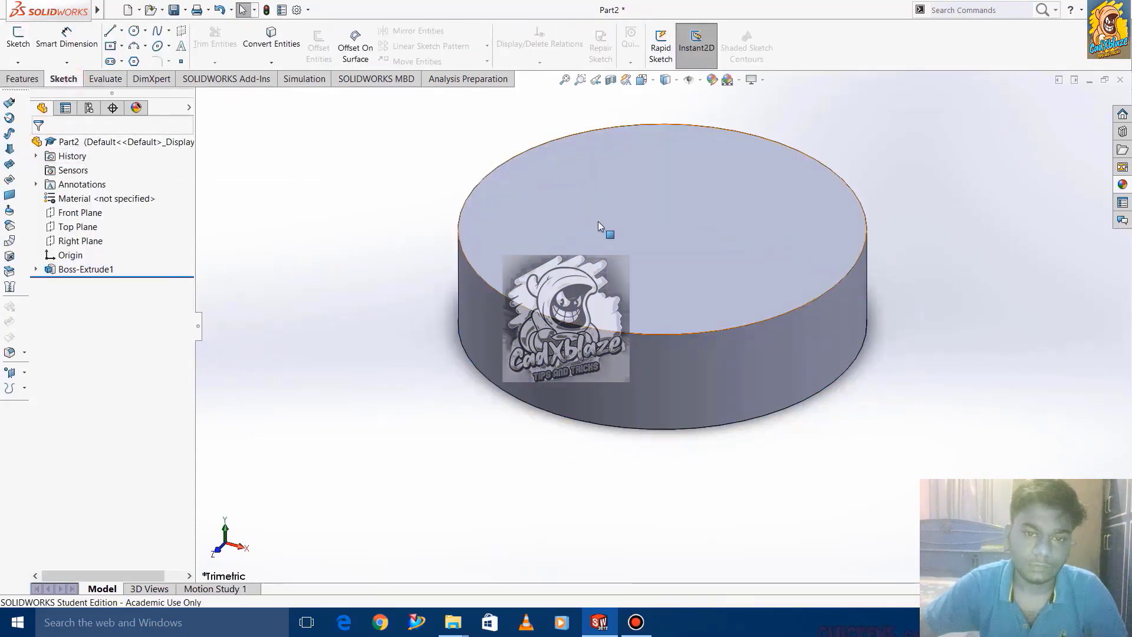
pyautogui.click(17, 42)
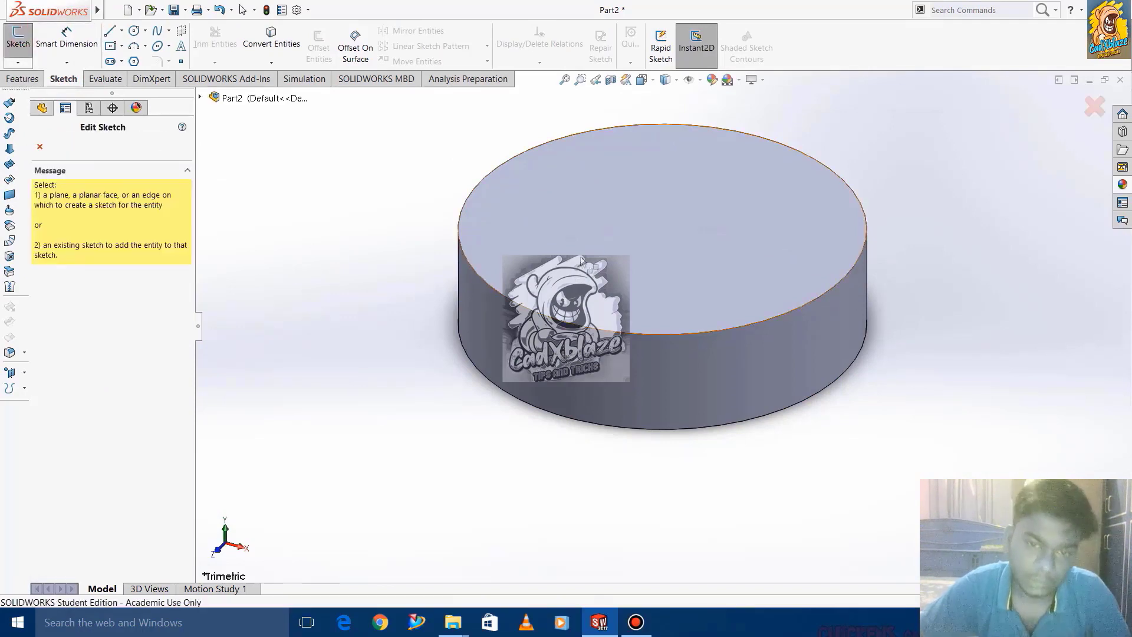
pyautogui.click(596, 228)
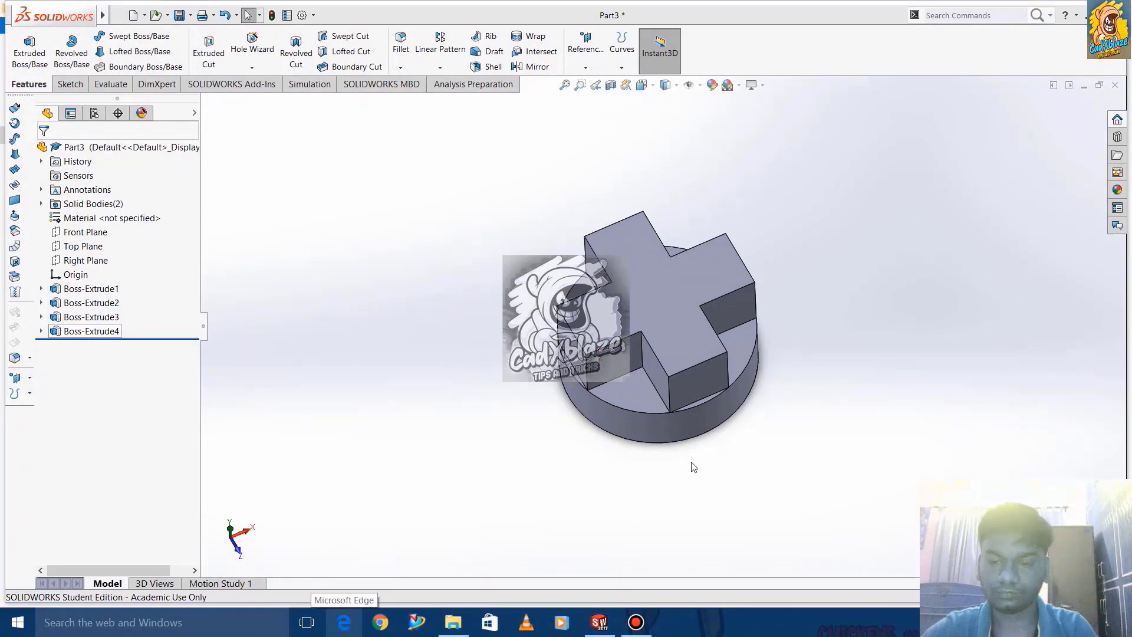
# - Create Plane2 angled 135° from the Front Plane, passing through a cross edge
pyautogui.click(585, 66)
pyautogui.click(600, 82)
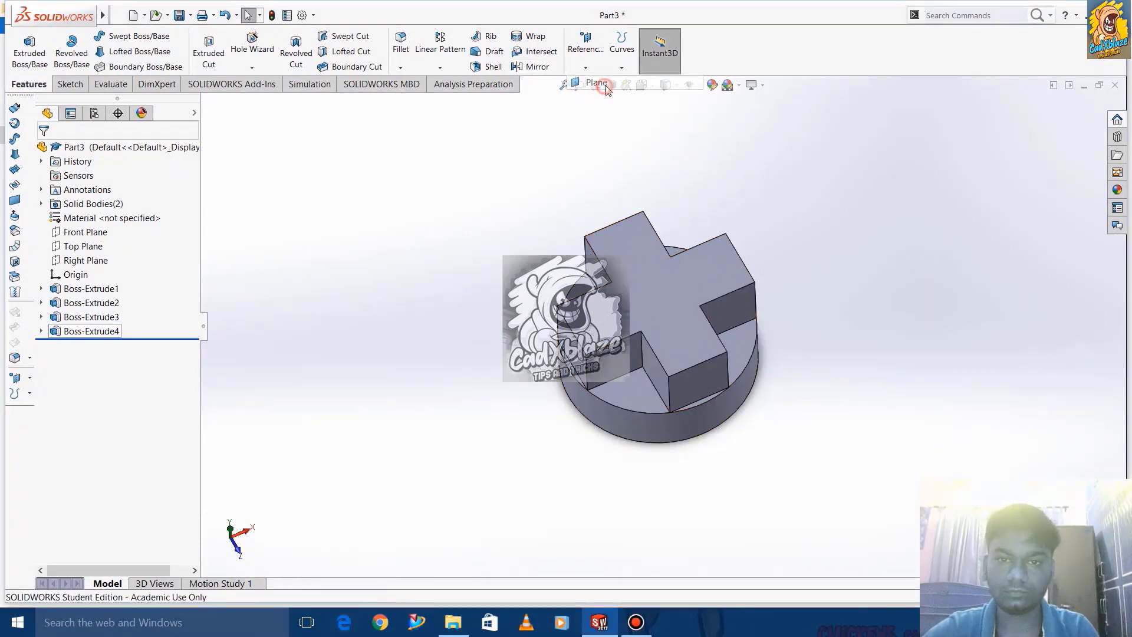
pyautogui.click(205, 103)
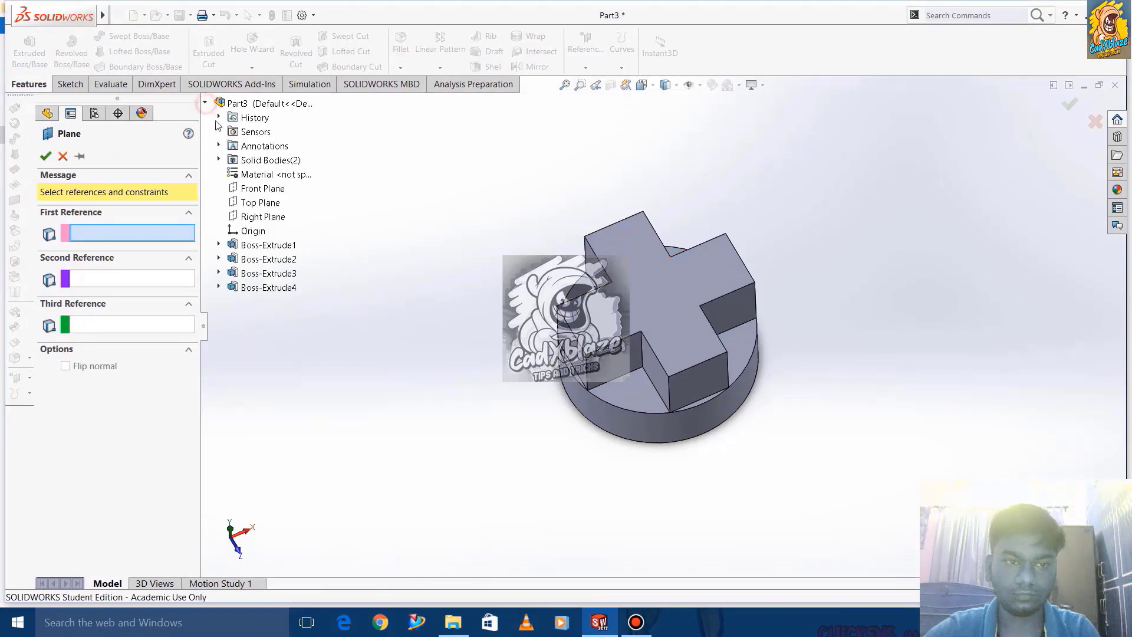
pyautogui.click(262, 188)
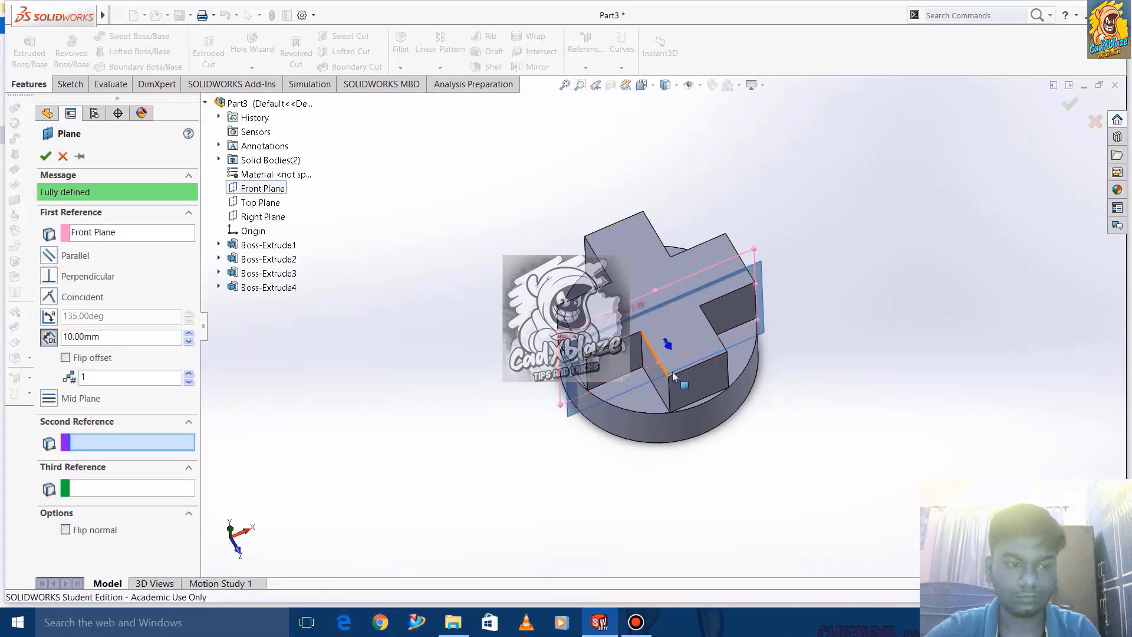
pyautogui.click(642, 358)
pyautogui.click(49, 317)
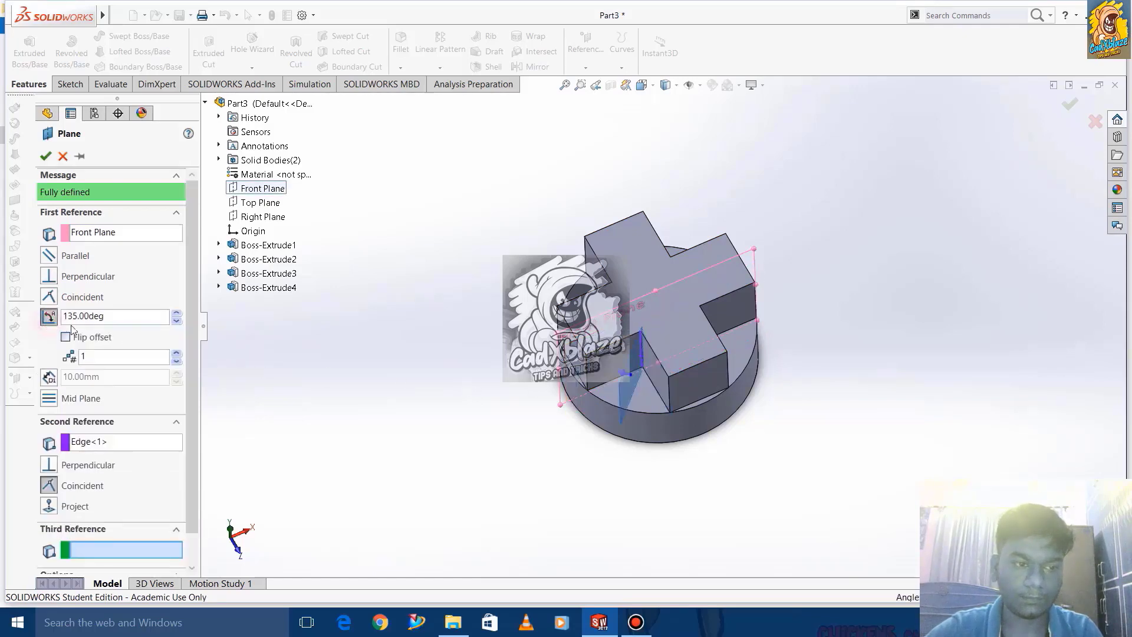
pyautogui.click(45, 155)
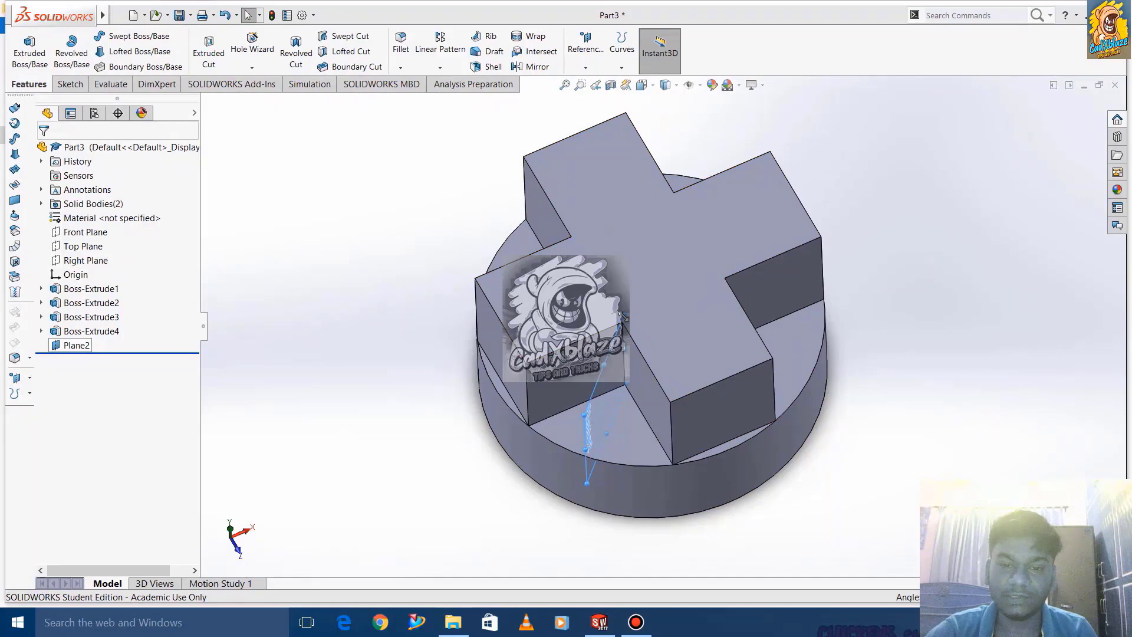
# - Enlarge Plane2 above the model and extrude a circle sketched on it
pyautogui.moveTo(622, 316); pyautogui.dragTo(669, 139)
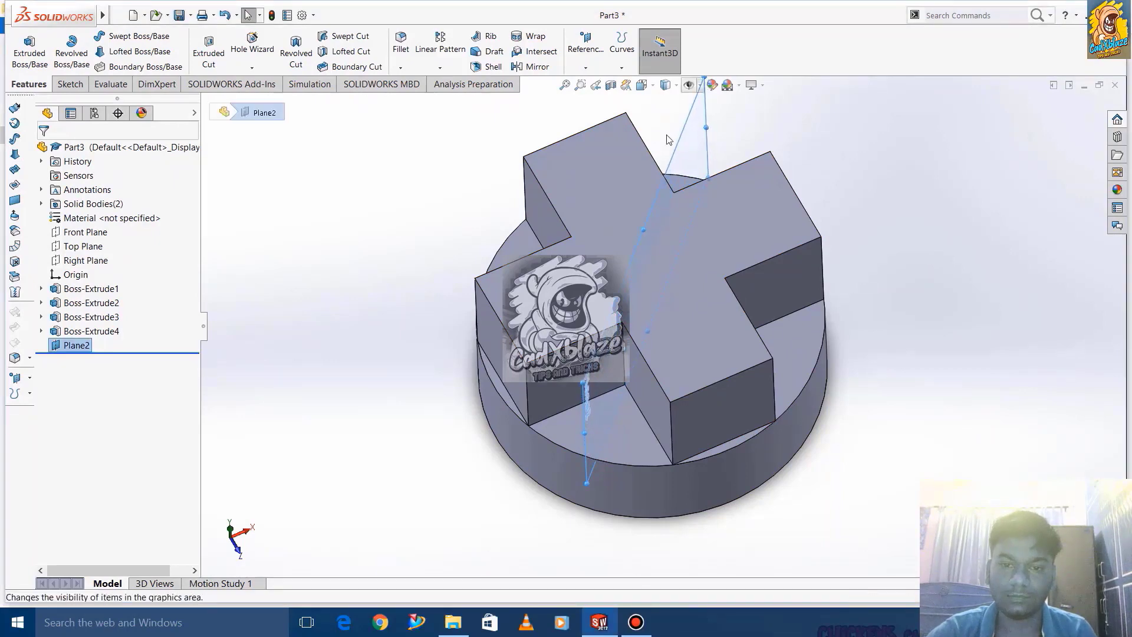
pyautogui.click(259, 307)
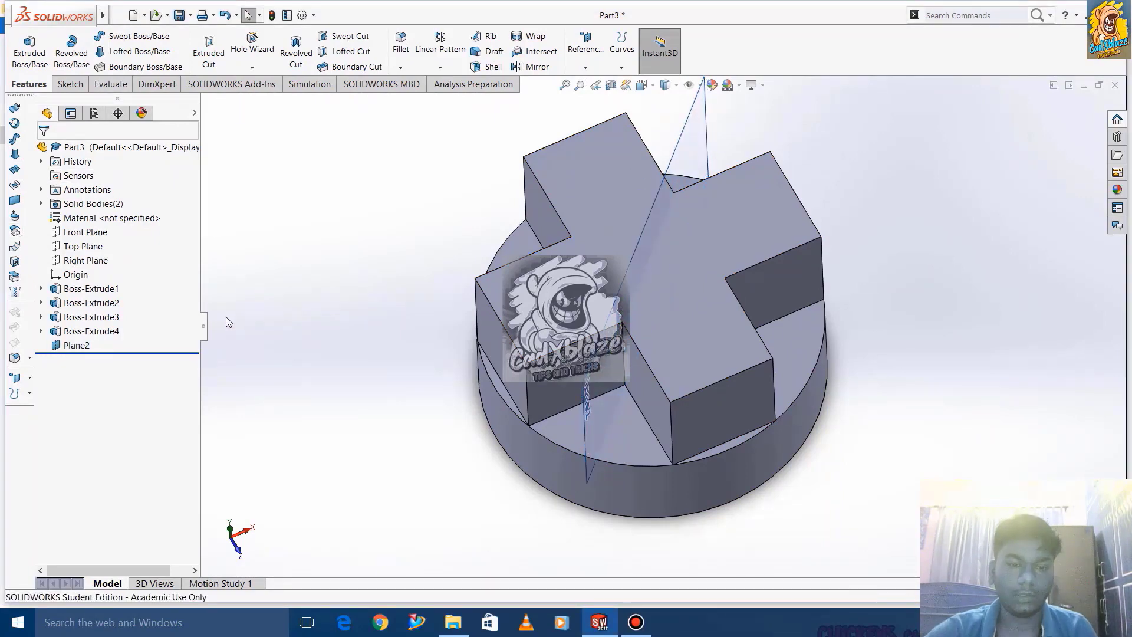
pyautogui.click(83, 344)
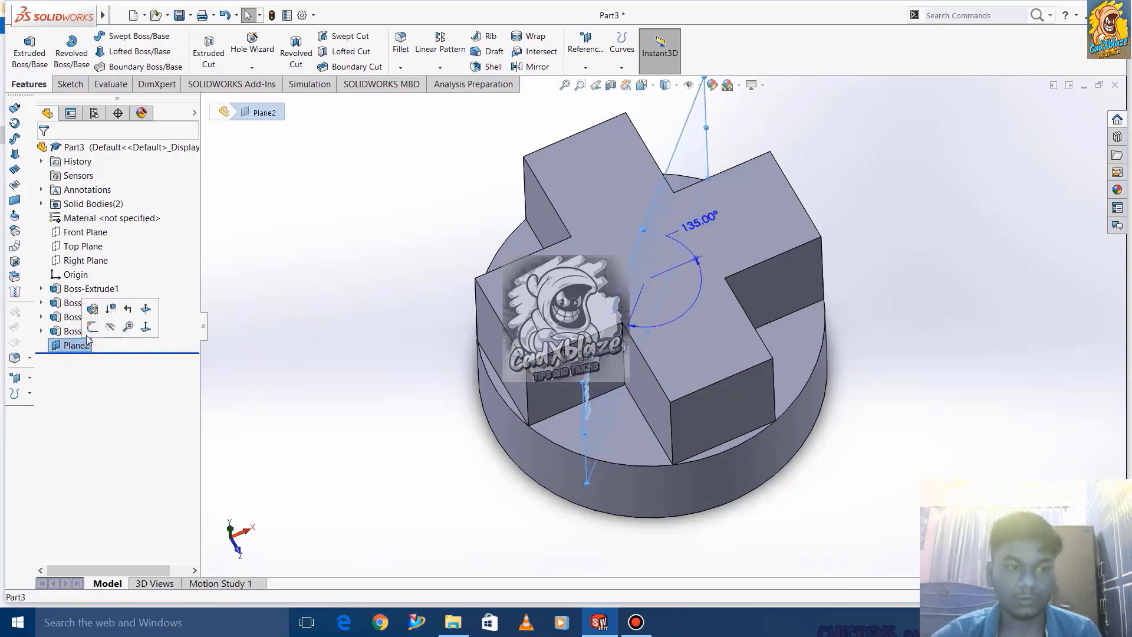
pyautogui.click(93, 326)
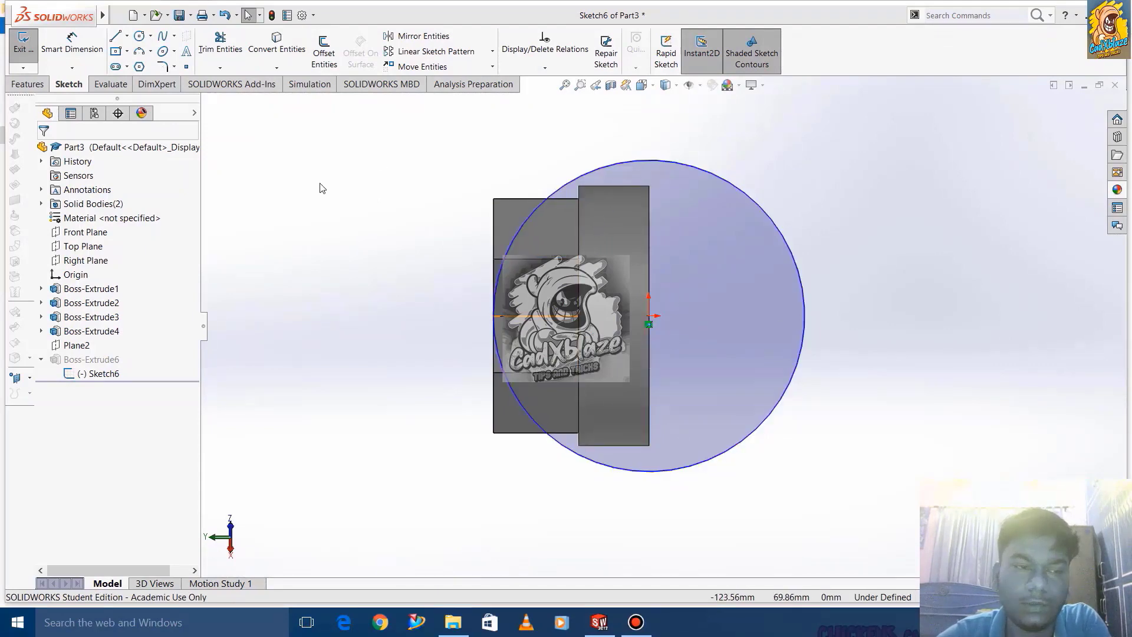
pyautogui.click(28, 57)
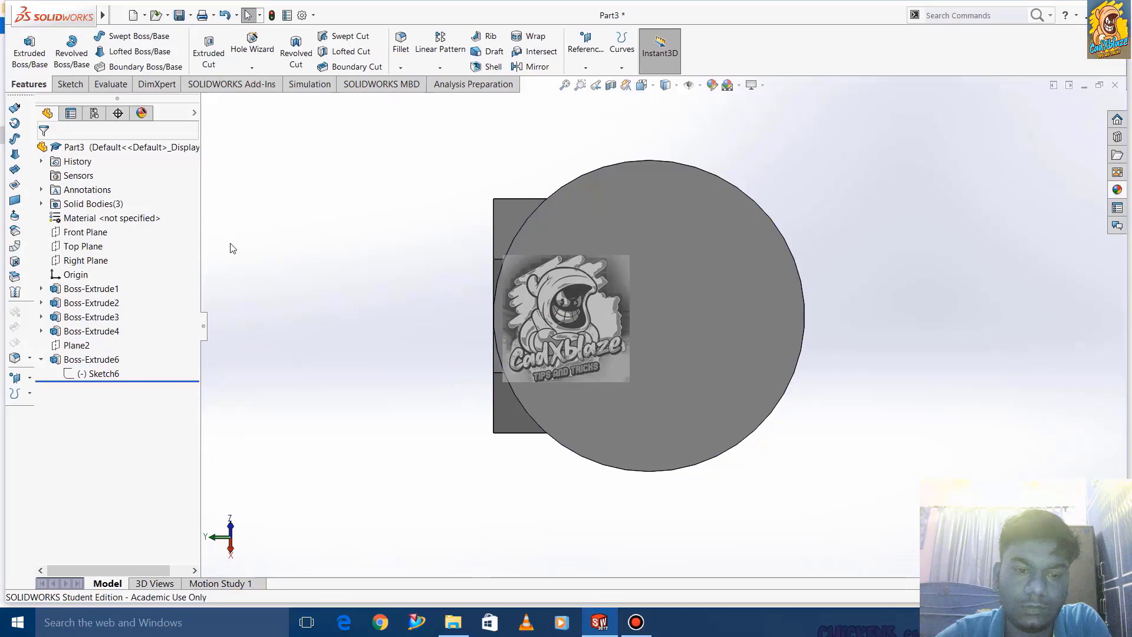
# - Edit Sketch6 to shrink the circle to a smaller radius and rebuild
pyautogui.click(111, 373)
pyautogui.click(119, 336)
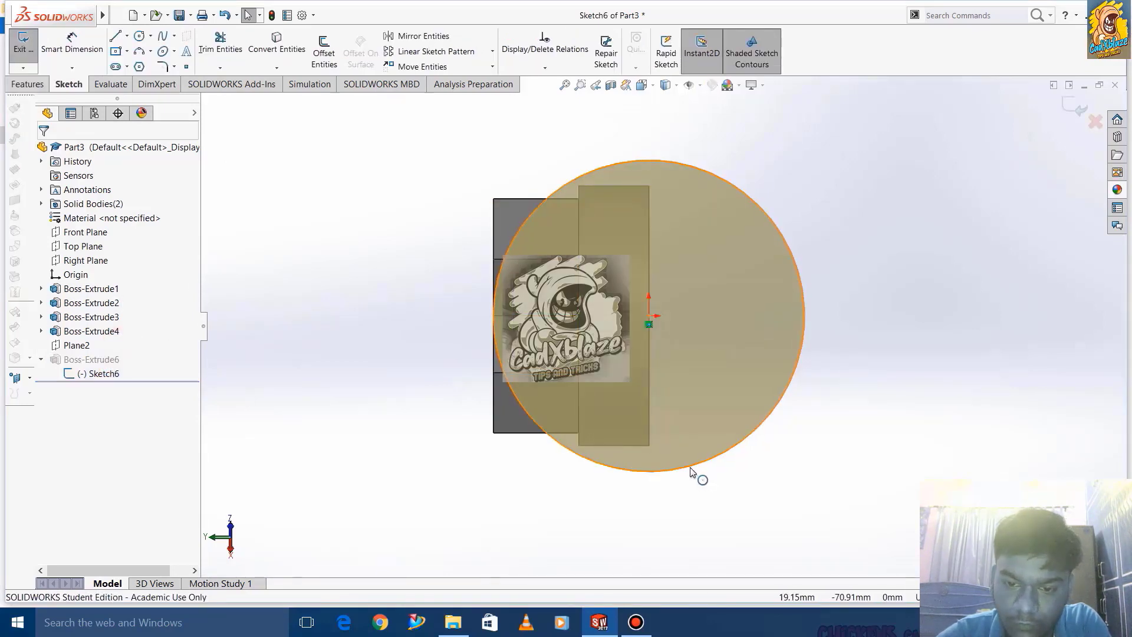
pyautogui.moveTo(694, 466); pyautogui.dragTo(684, 456)
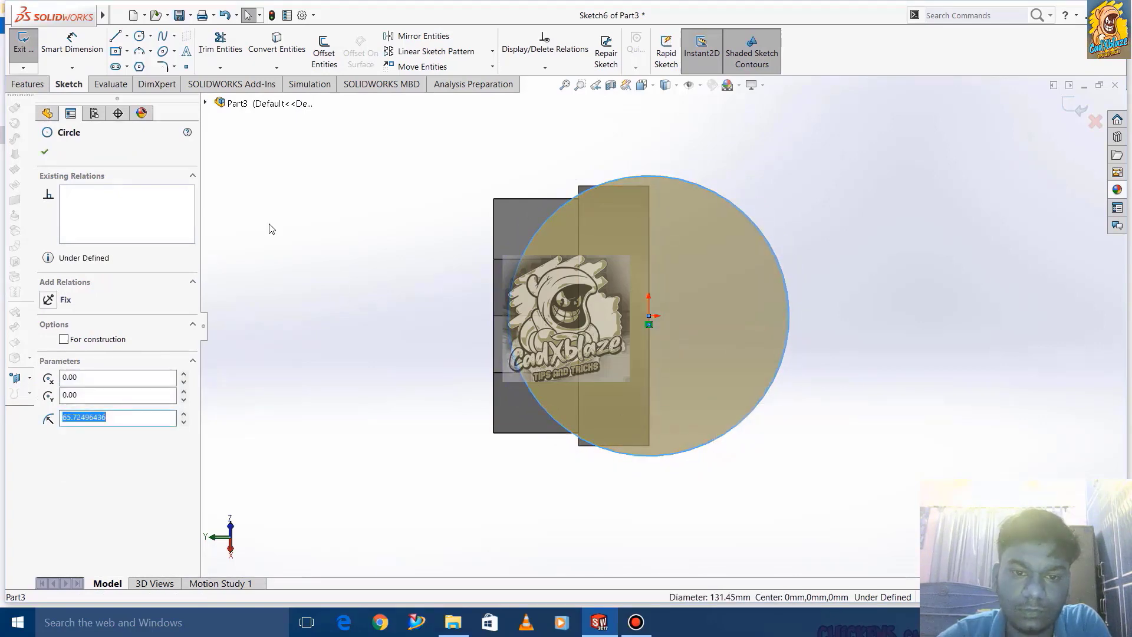
pyautogui.click(24, 46)
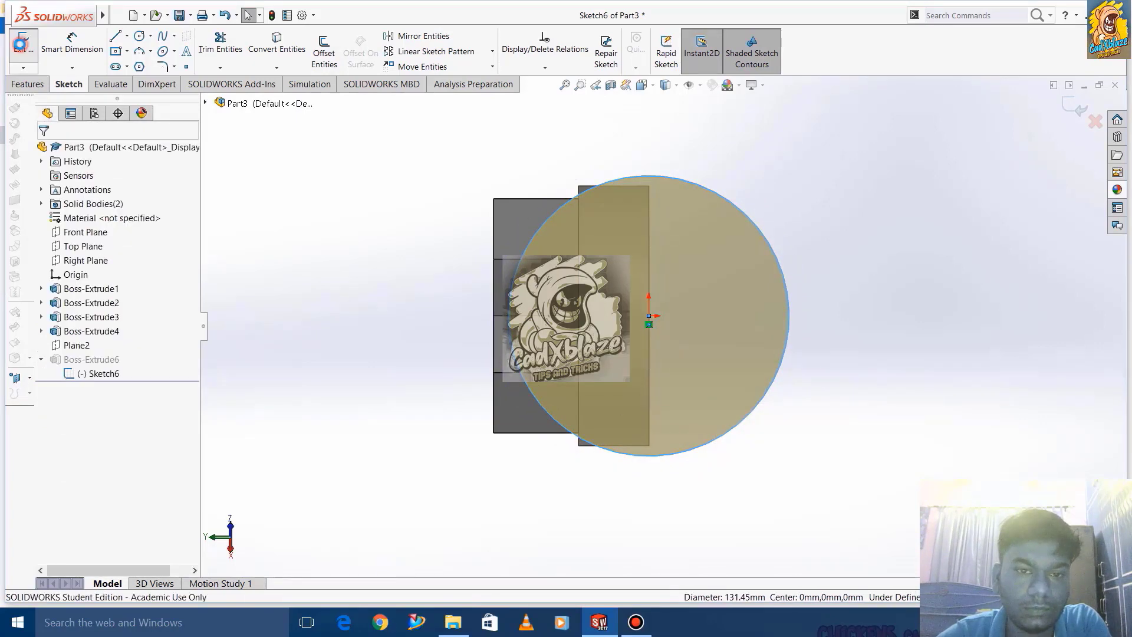
# - Reopen Boss-Extrude6 and confirm its 154.00 mm depth unchanged
pyautogui.moveTo(359, 316); pyautogui.dragTo(534, 494, button='middle')
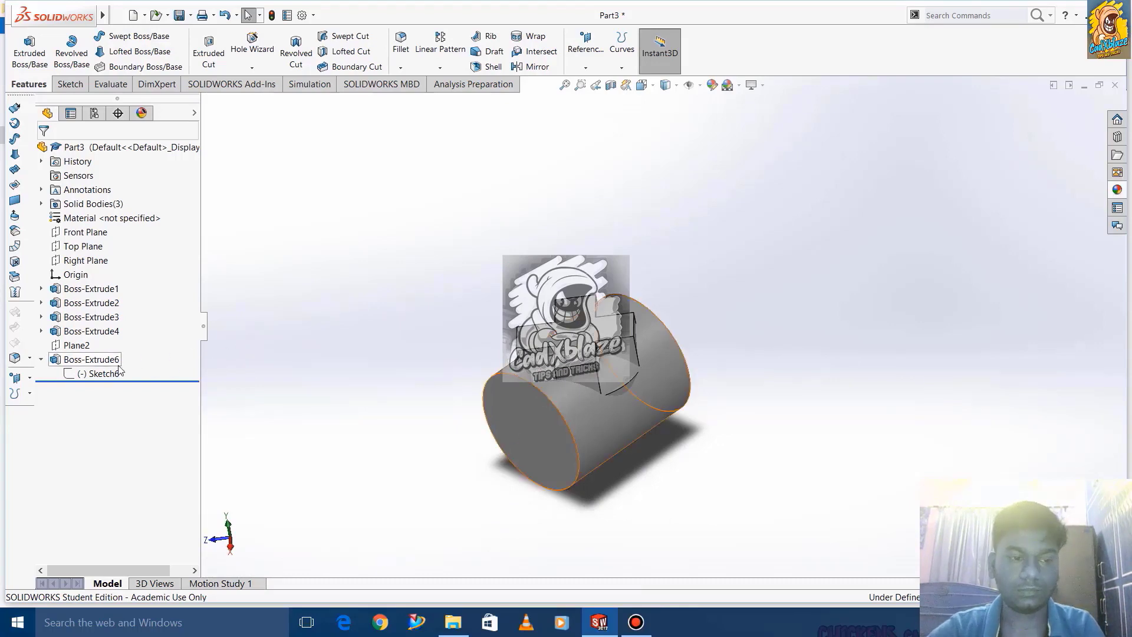
pyautogui.click(94, 359)
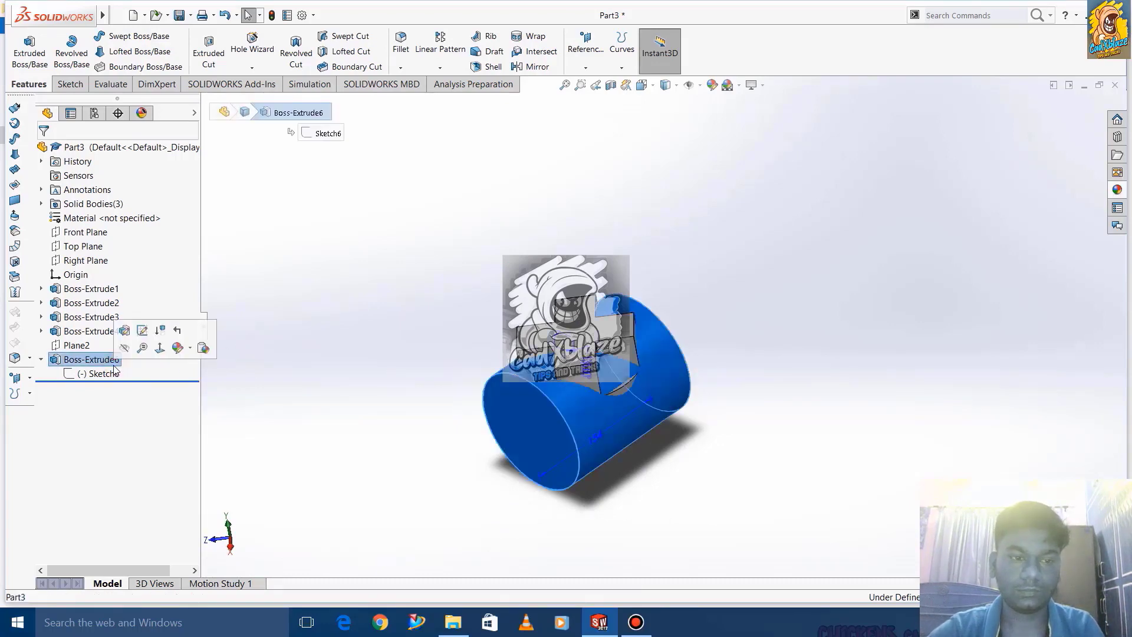
pyautogui.click(124, 331)
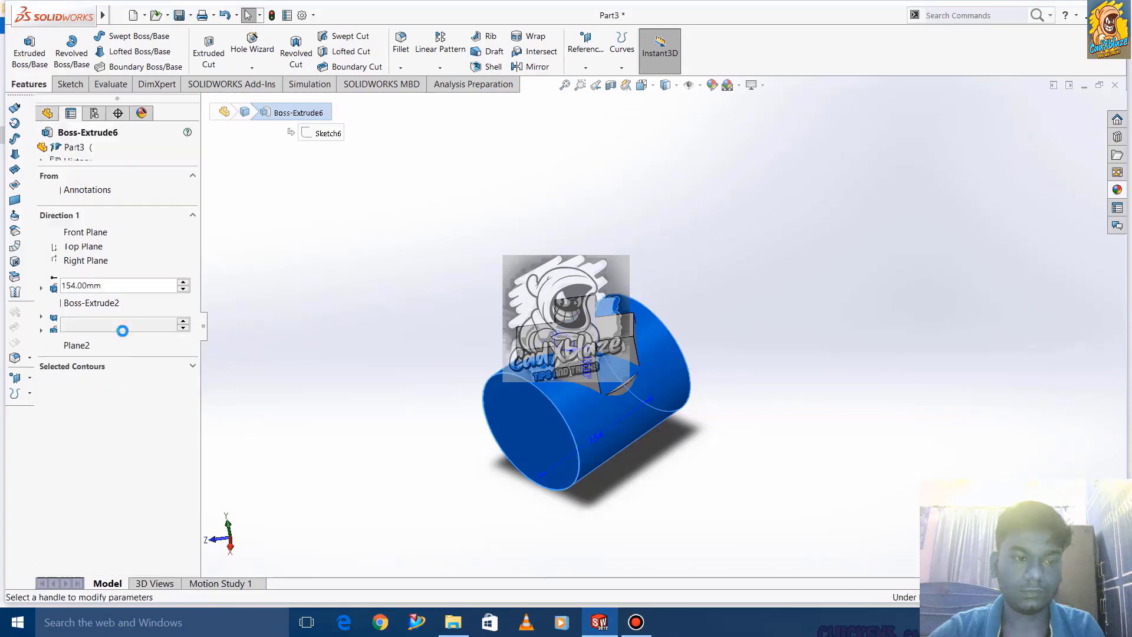
pyautogui.click(44, 151)
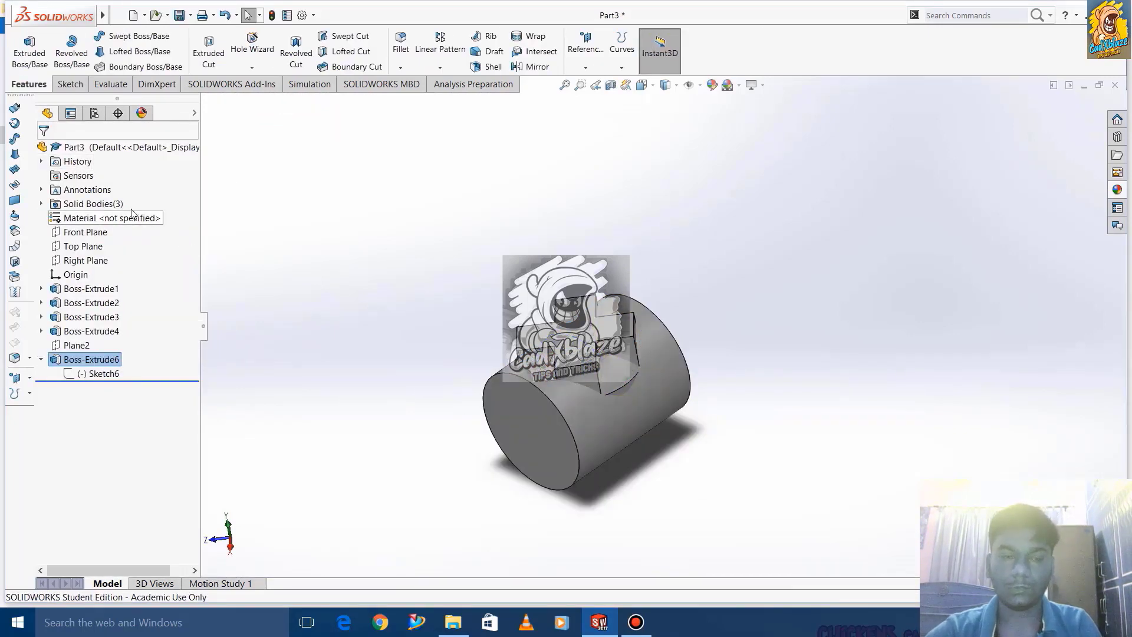
# - Intersect Boss-Extrude6 and Boss-Extrude2 with Create intersecting regions, computing five regions
pyautogui.moveTo(101, 14)
pyautogui.click(193, 15)
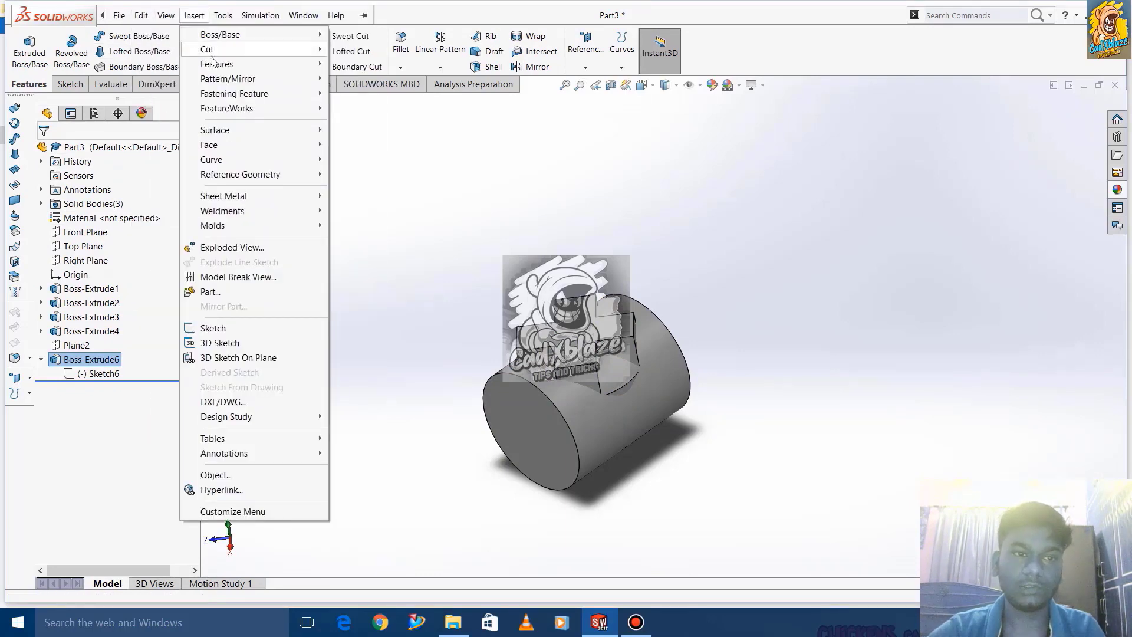
pyautogui.moveTo(222, 64)
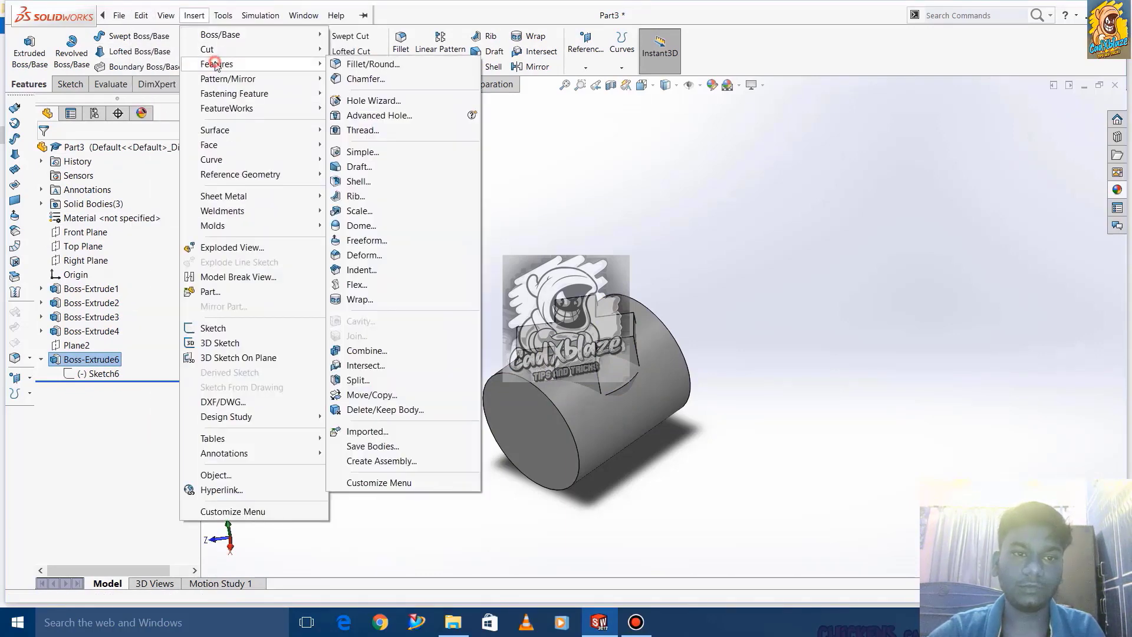
pyautogui.click(366, 365)
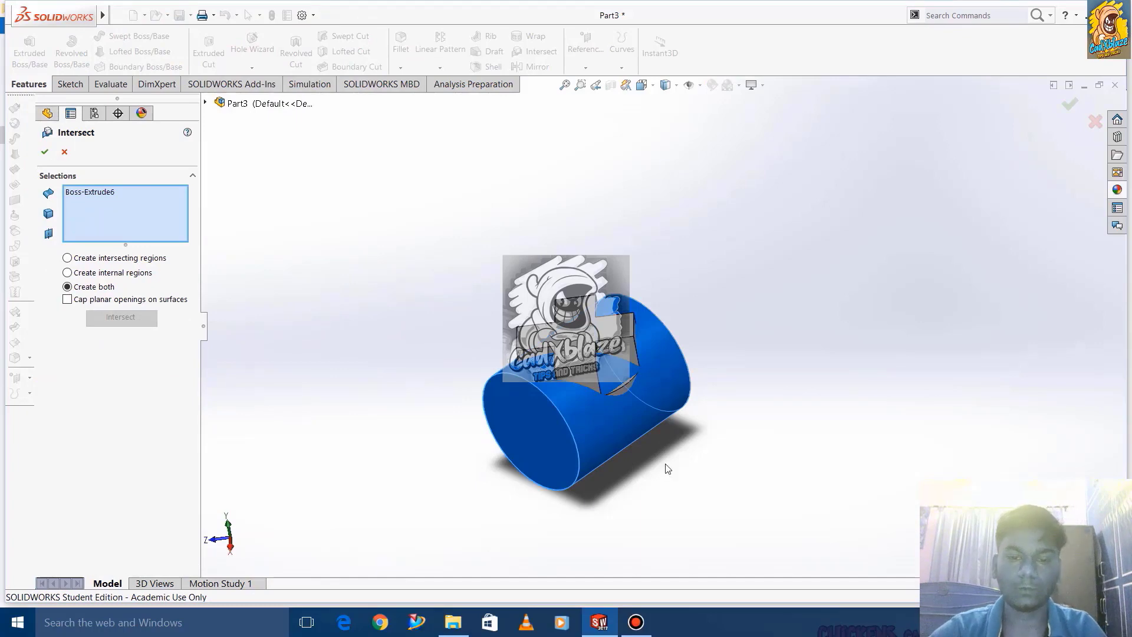
pyautogui.click(120, 260)
pyautogui.click(573, 362)
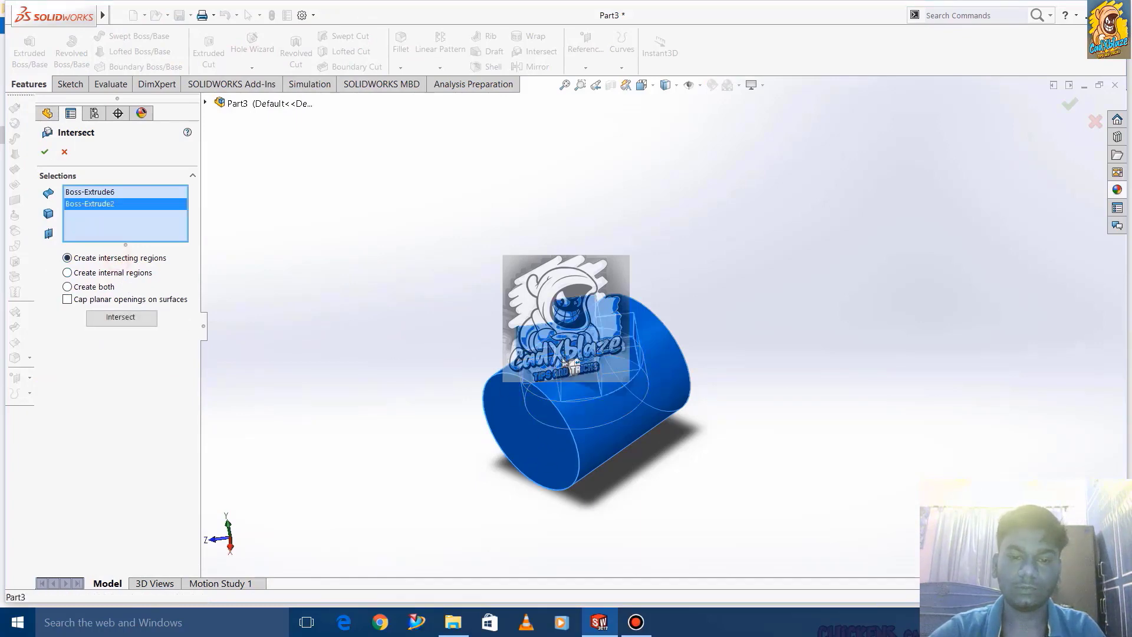
pyautogui.click(114, 321)
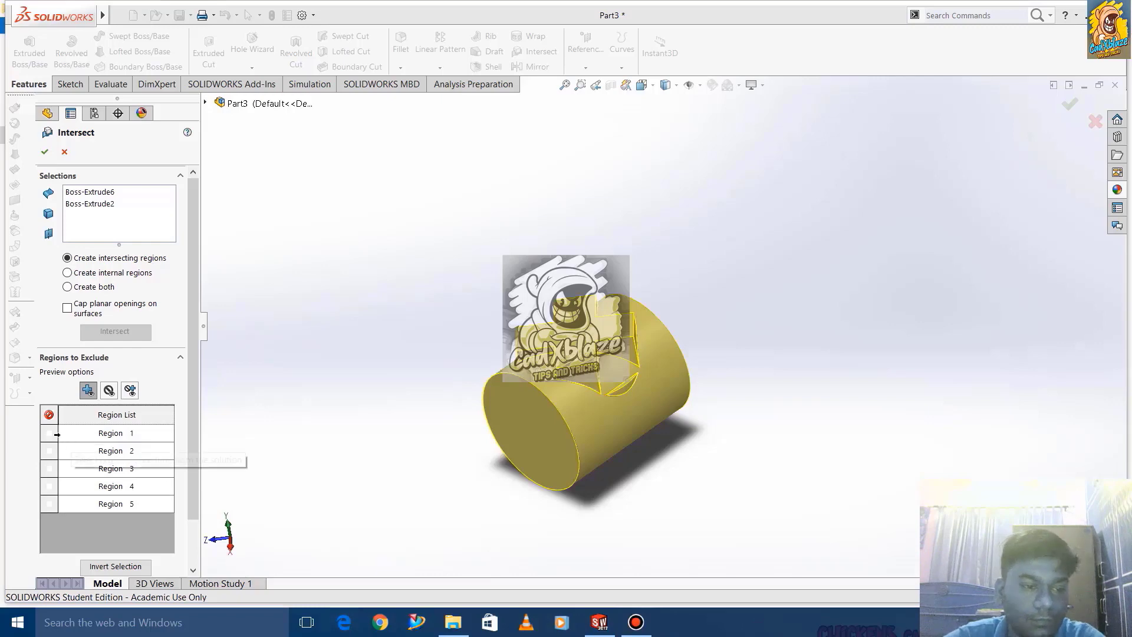
# - Exclude Regions 1 to 4 and accept the result as Intersect3
pyautogui.click(49, 433)
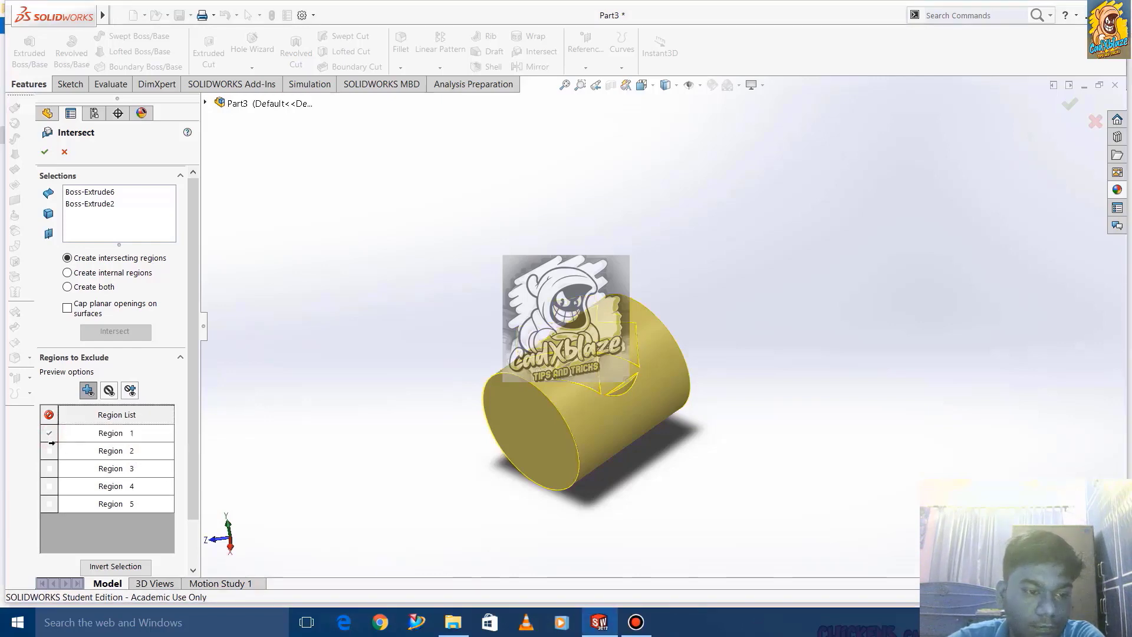
pyautogui.click(49, 451)
pyautogui.click(49, 468)
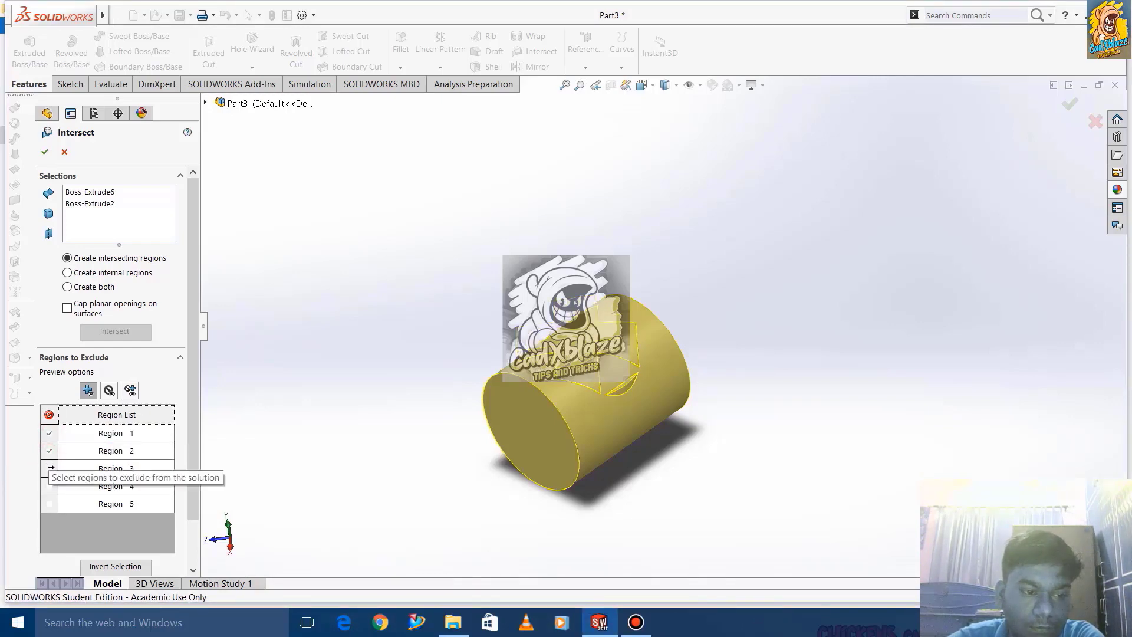
pyautogui.click(51, 485)
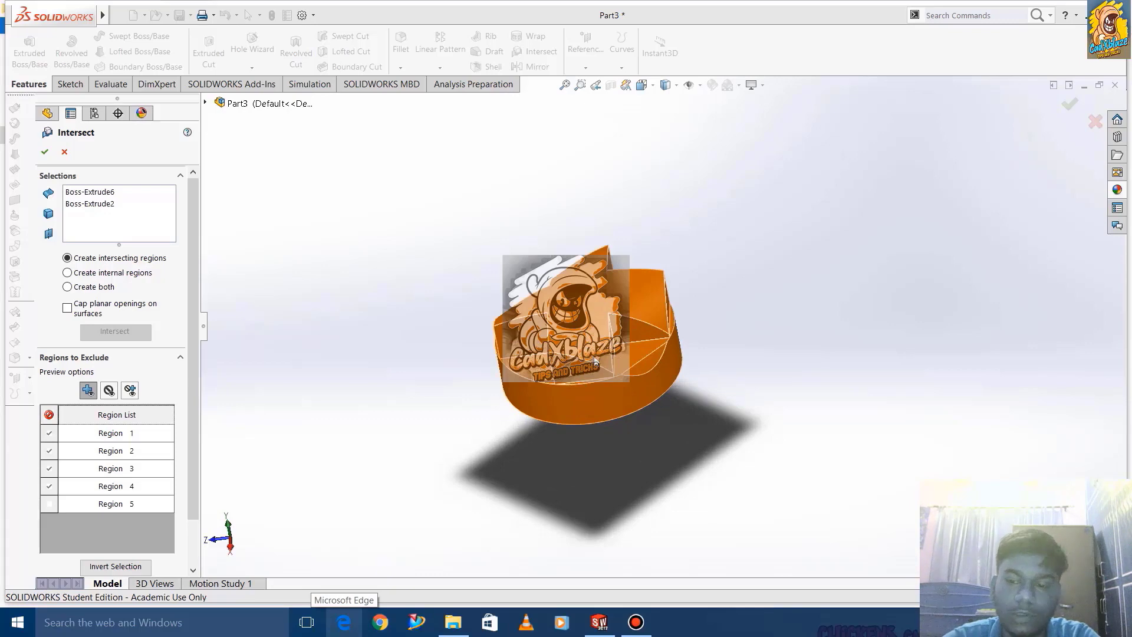
pyautogui.scroll(-2, 596, 352)
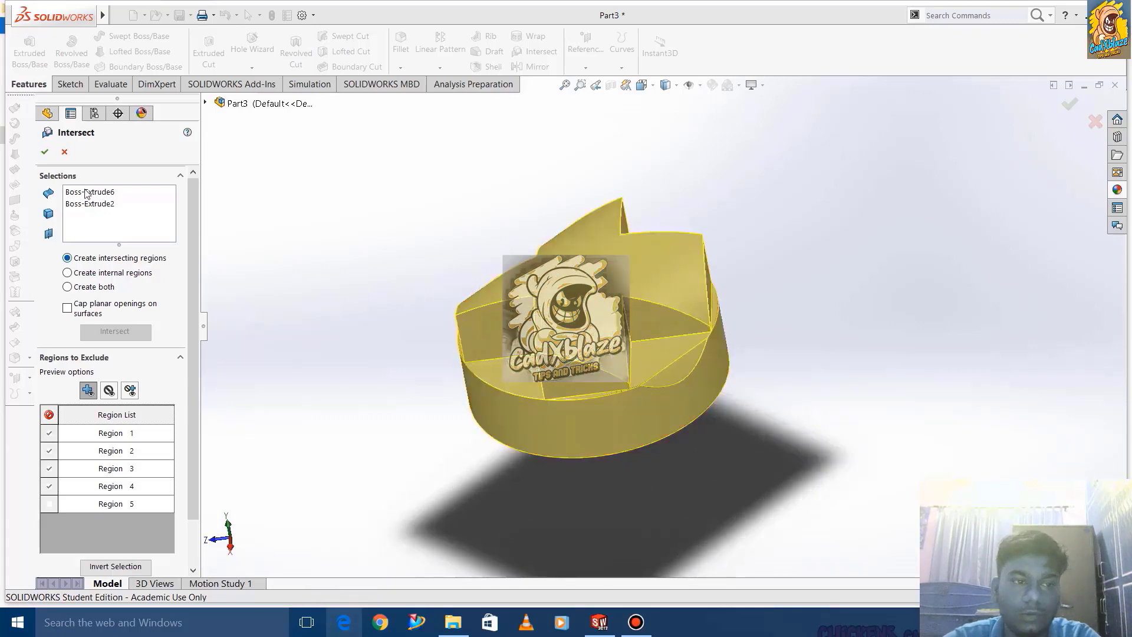
pyautogui.click(43, 153)
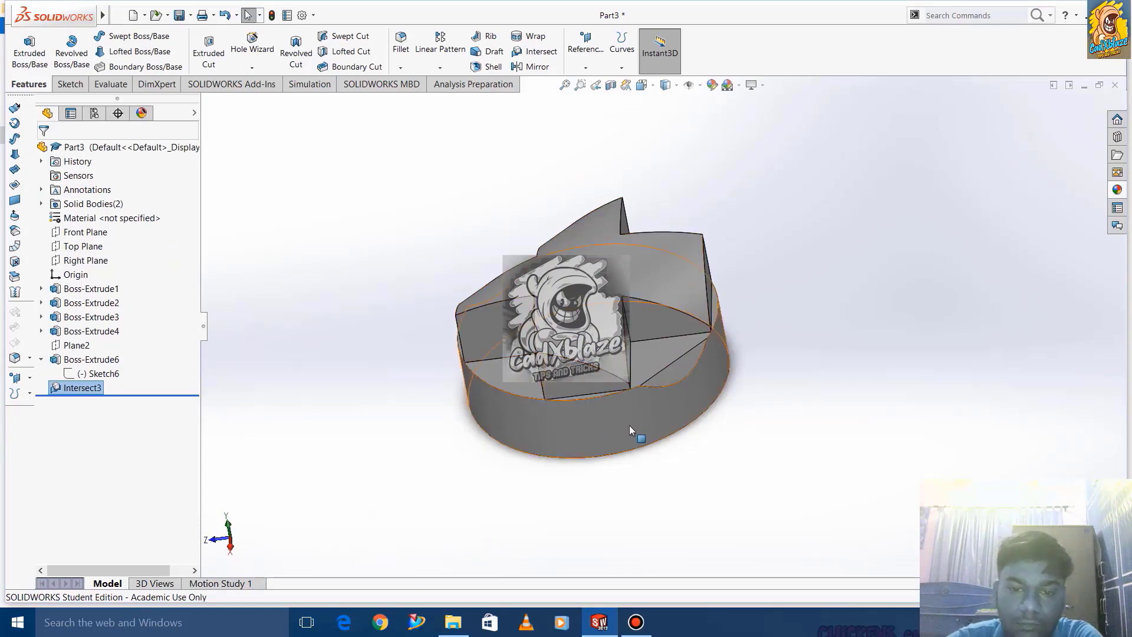
# - Fillet four vertical corner edges of the cross with a 10 mm radius
pyautogui.moveTo(637, 434); pyautogui.dragTo(583, 442, button='middle')
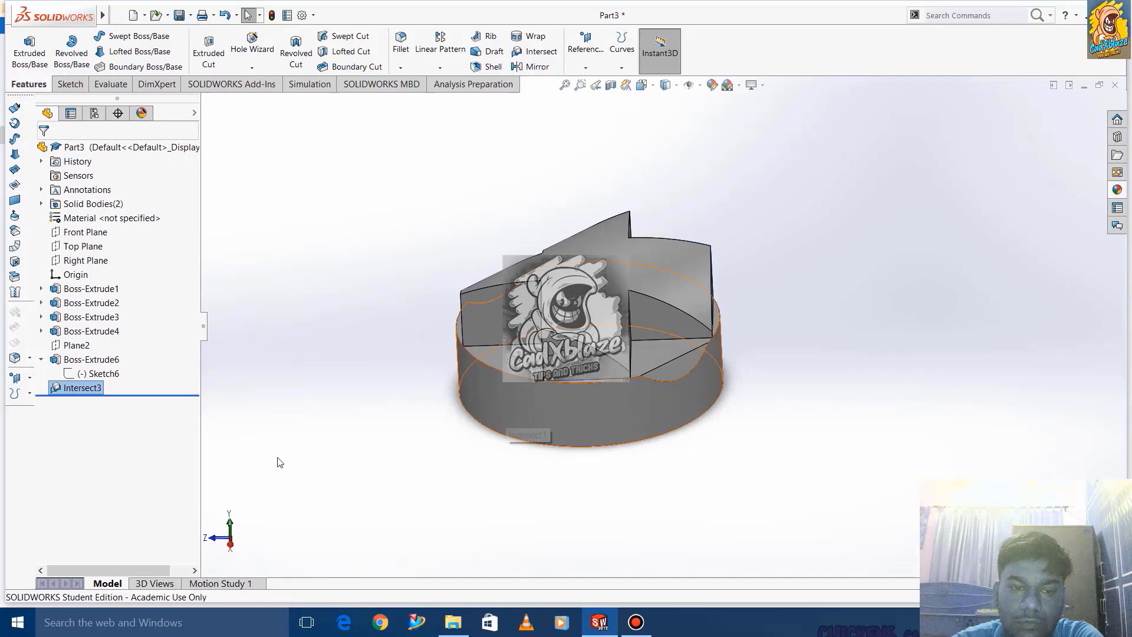
pyautogui.click(401, 47)
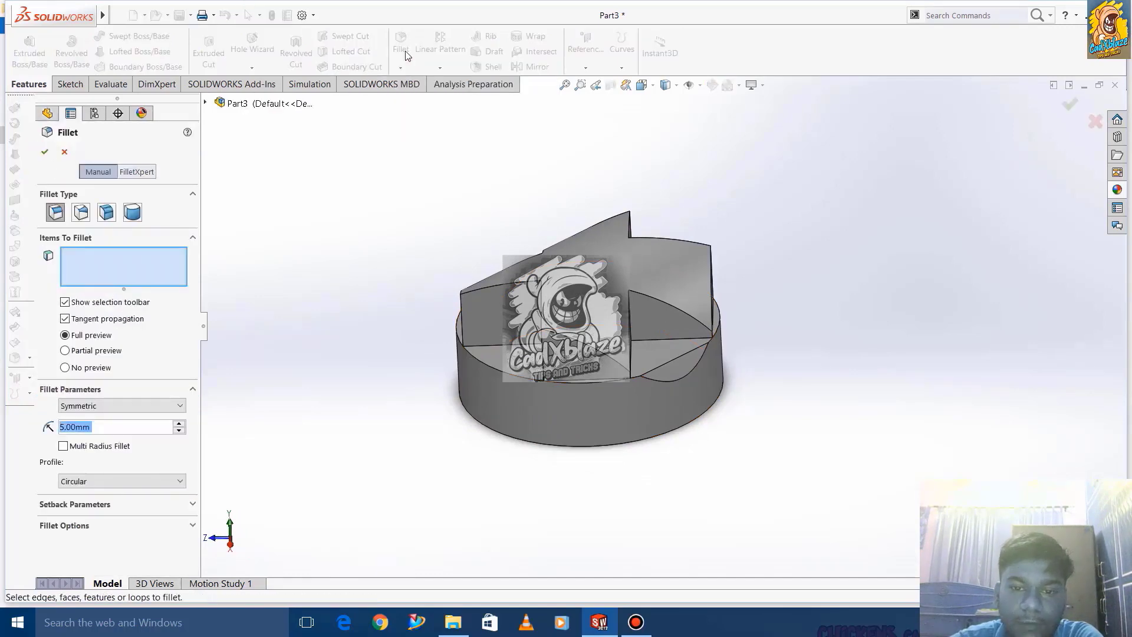
pyautogui.scroll(-2, 584, 369)
pyautogui.scroll(-3, 584, 370)
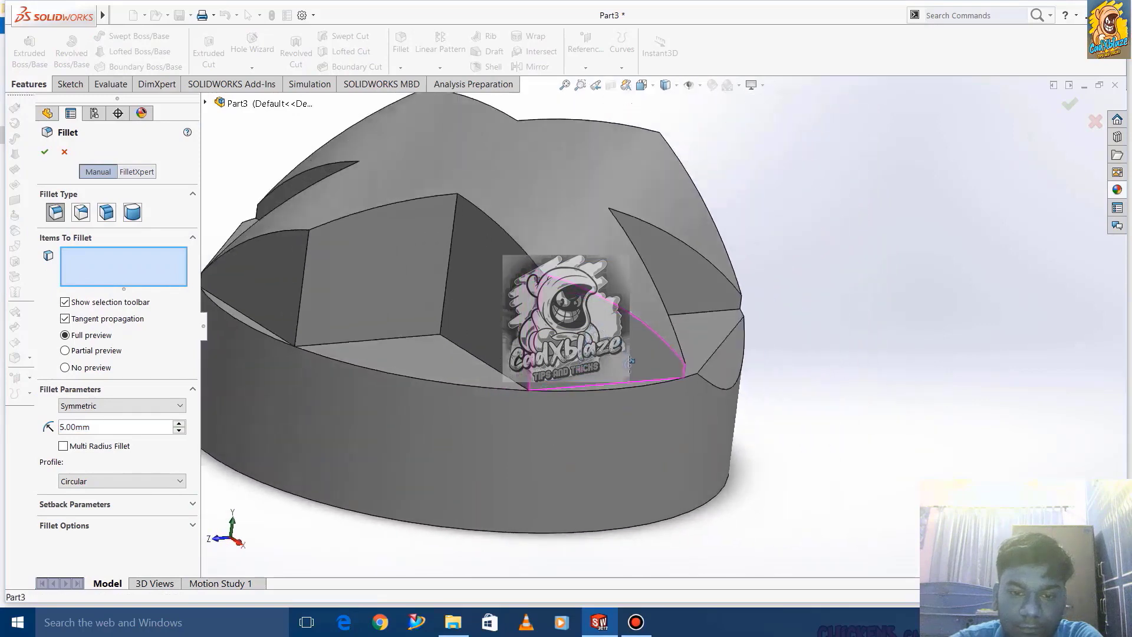
pyautogui.click(531, 363)
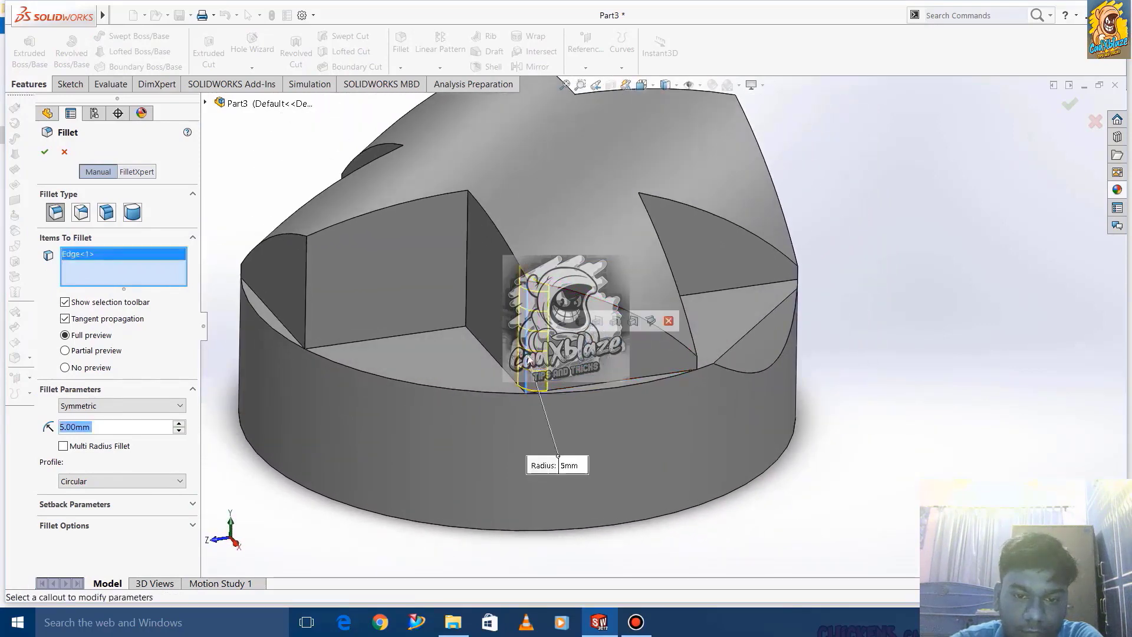
pyautogui.click(307, 321)
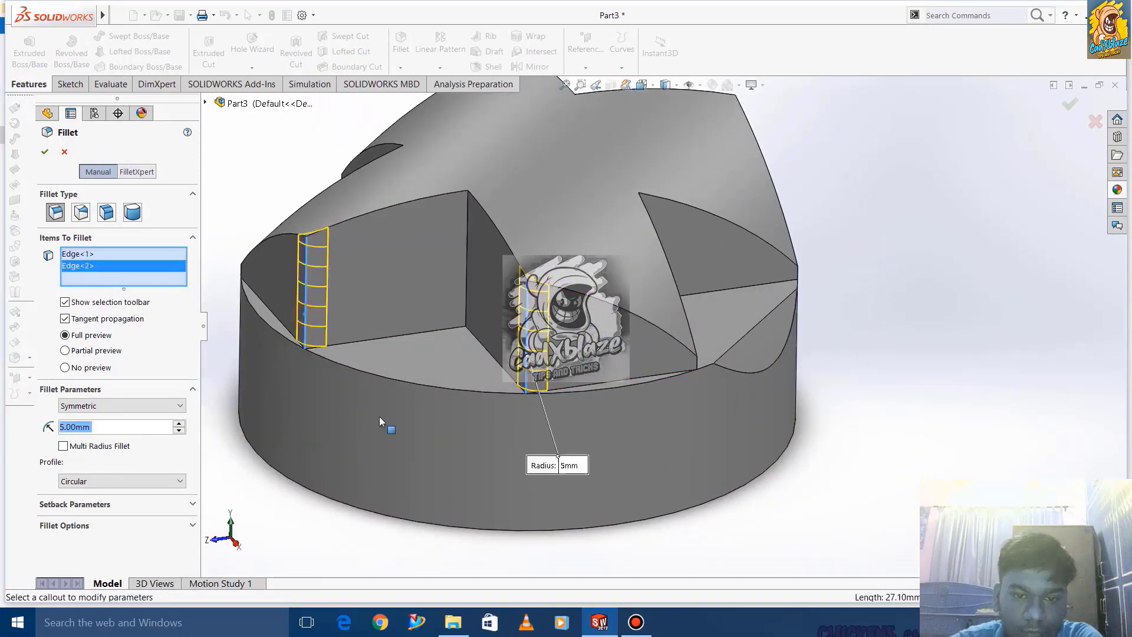
pyautogui.moveTo(379, 430); pyautogui.dragTo(548, 292, button='middle')
pyautogui.scroll(3, 468, 423)
pyautogui.click(547, 289)
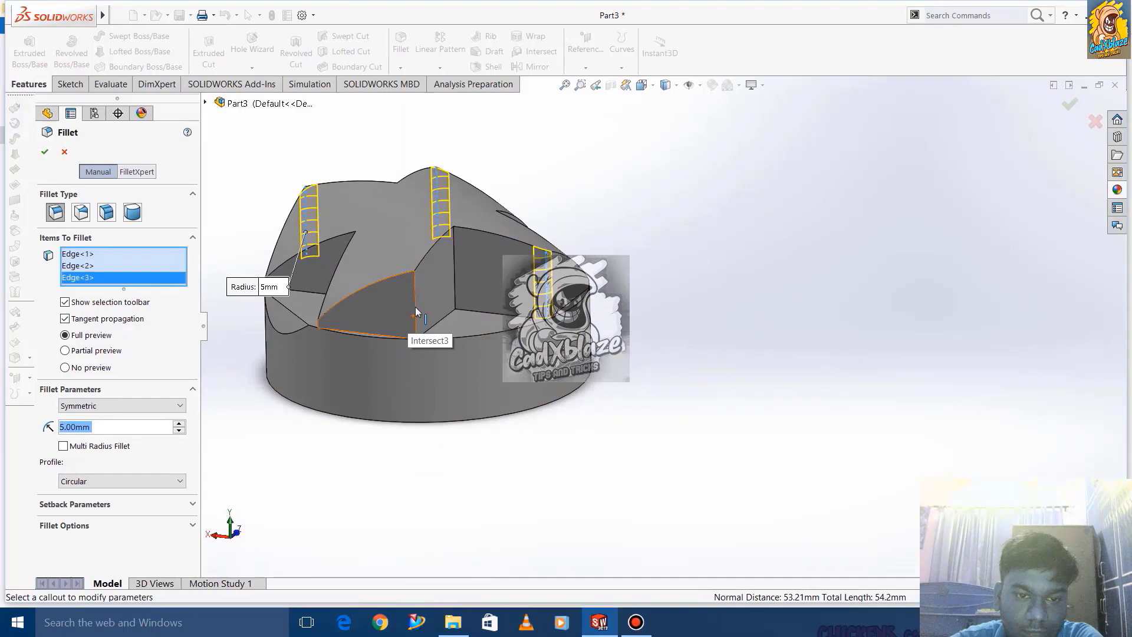
pyautogui.click(416, 294)
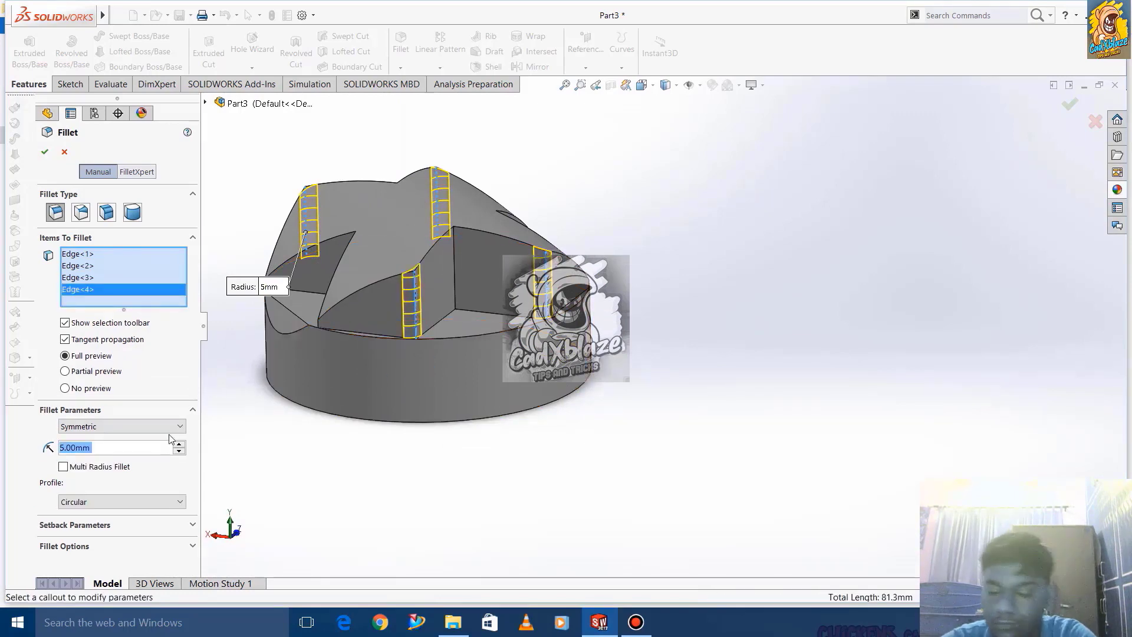
pyautogui.write('10')
pyautogui.press('Return')
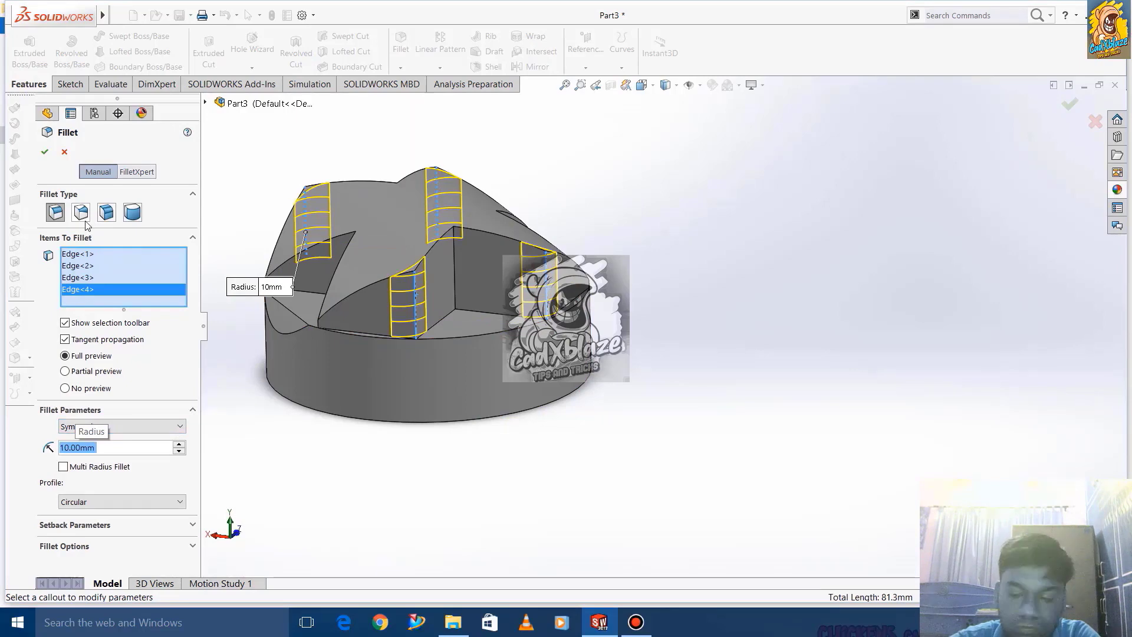
# - Accept the 10 mm fillet and pick two more corner edges of the cross
pyautogui.click(44, 153)
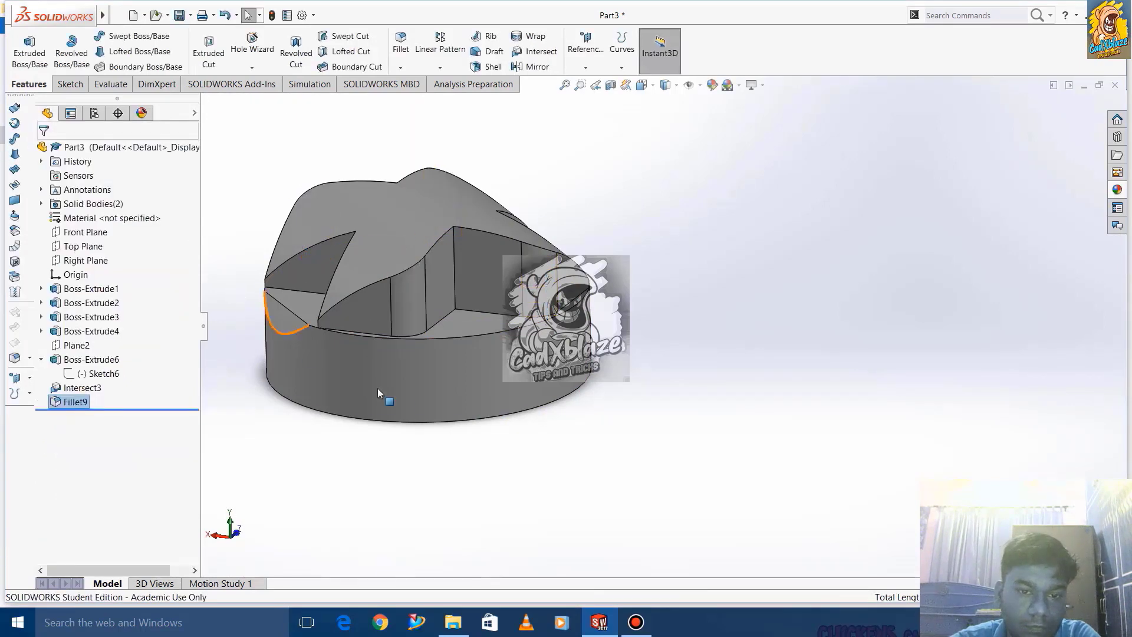
pyautogui.moveTo(379, 395); pyautogui.dragTo(457, 345, button='middle')
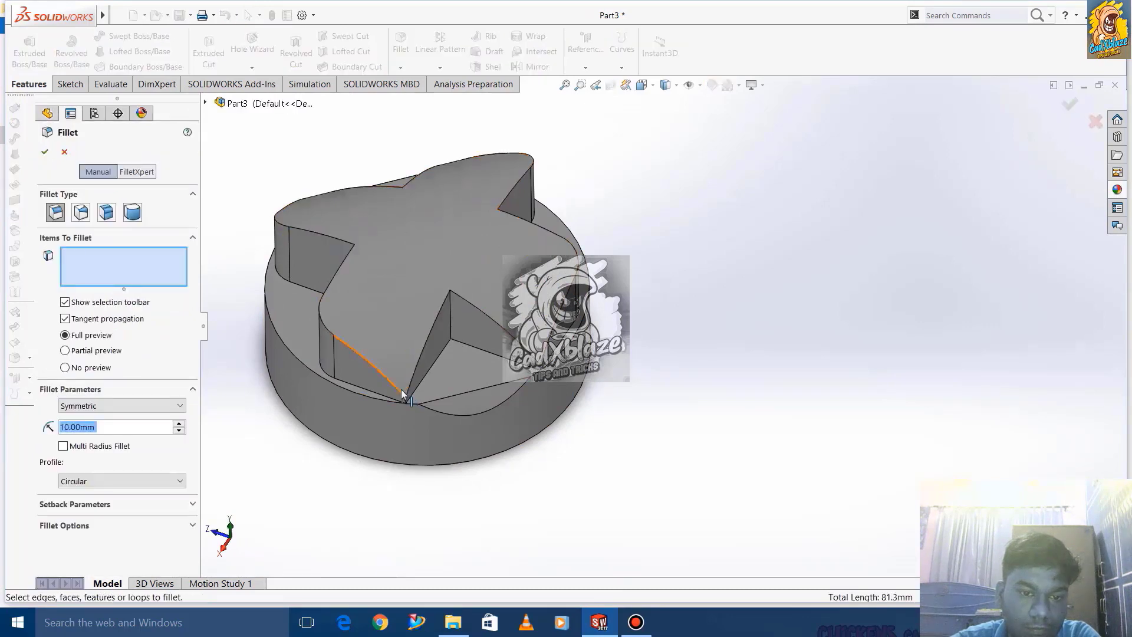
pyautogui.scroll(-6, 480, 392)
pyautogui.click(569, 386)
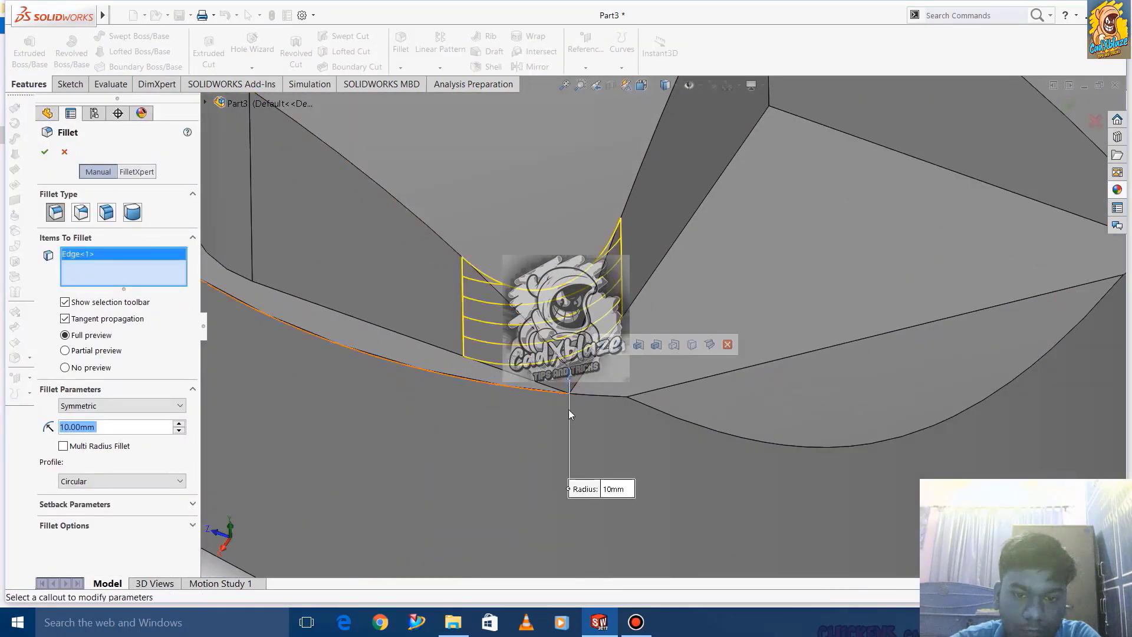
pyautogui.scroll(4, 570, 381)
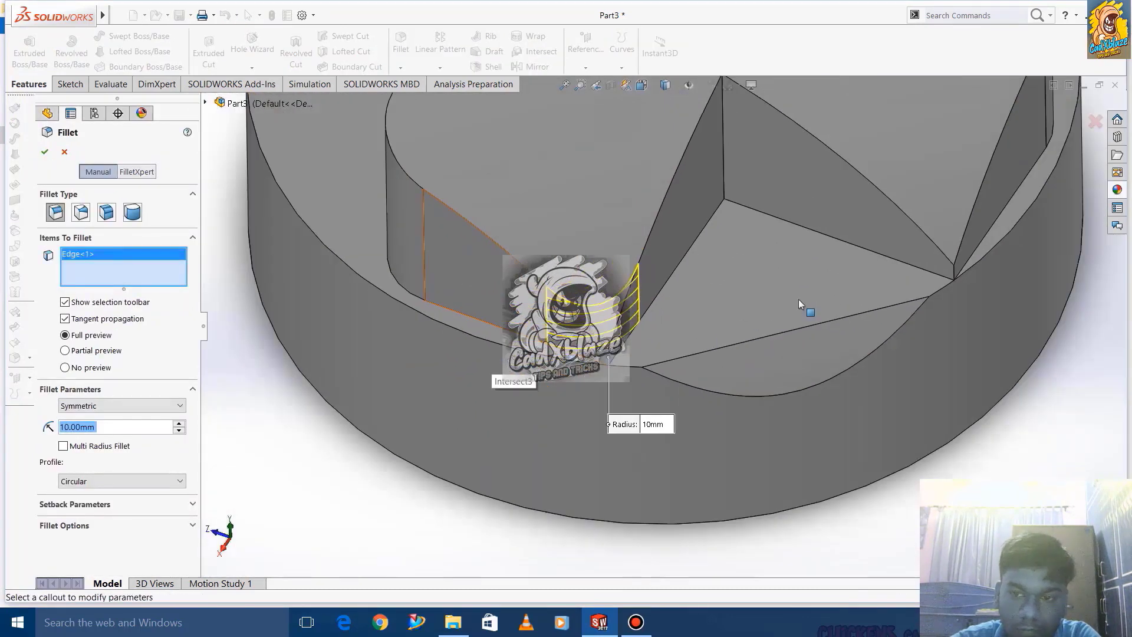
pyautogui.click(951, 276)
# - Add a third and fourth corner edge and accept the fillet as Fillet10
pyautogui.scroll(4, 660, 330)
pyautogui.moveTo(584, 377); pyautogui.dragTo(776, 356, button='middle')
pyautogui.scroll(-5, 512, 383)
pyautogui.scroll(-3, 512, 383)
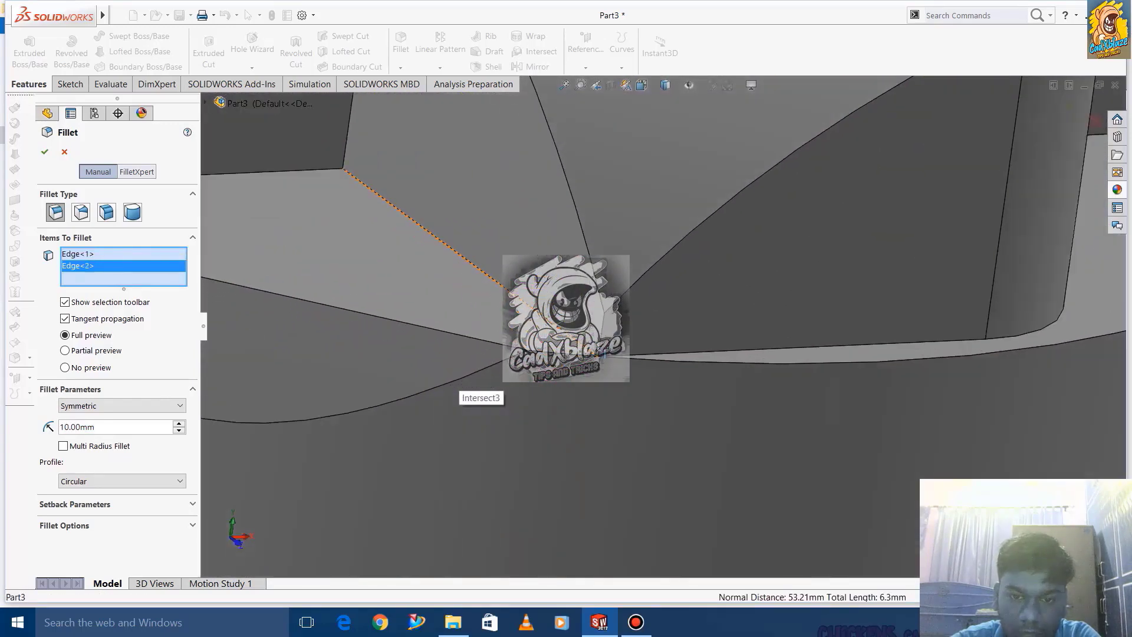
pyautogui.click(602, 335)
pyautogui.scroll(5, 672, 369)
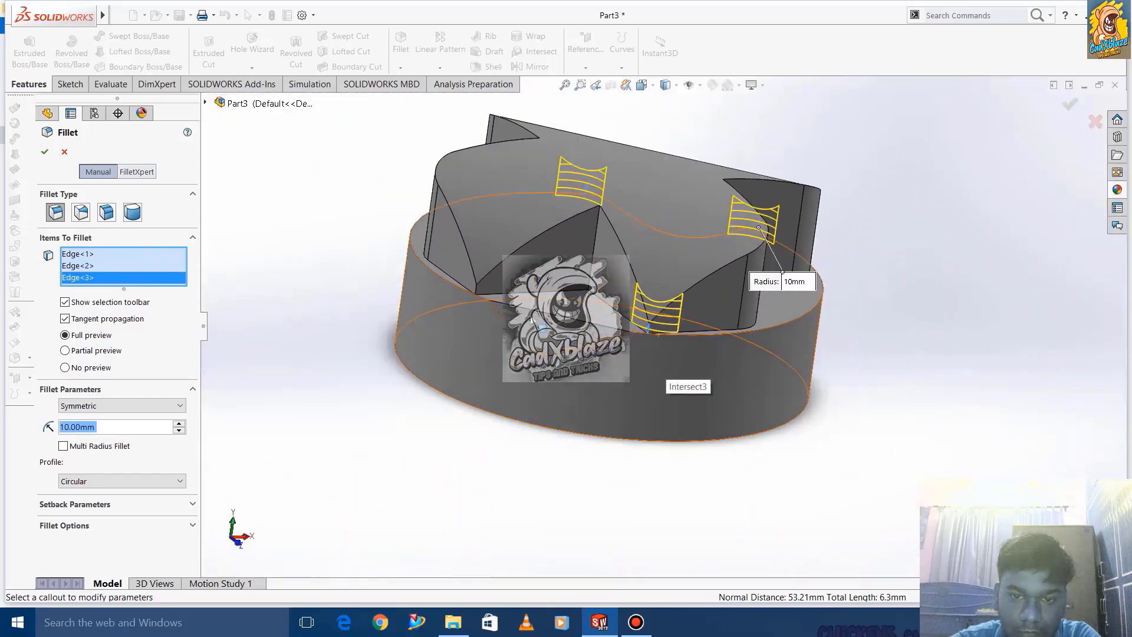
pyautogui.scroll(-5, 482, 331)
pyautogui.click(485, 332)
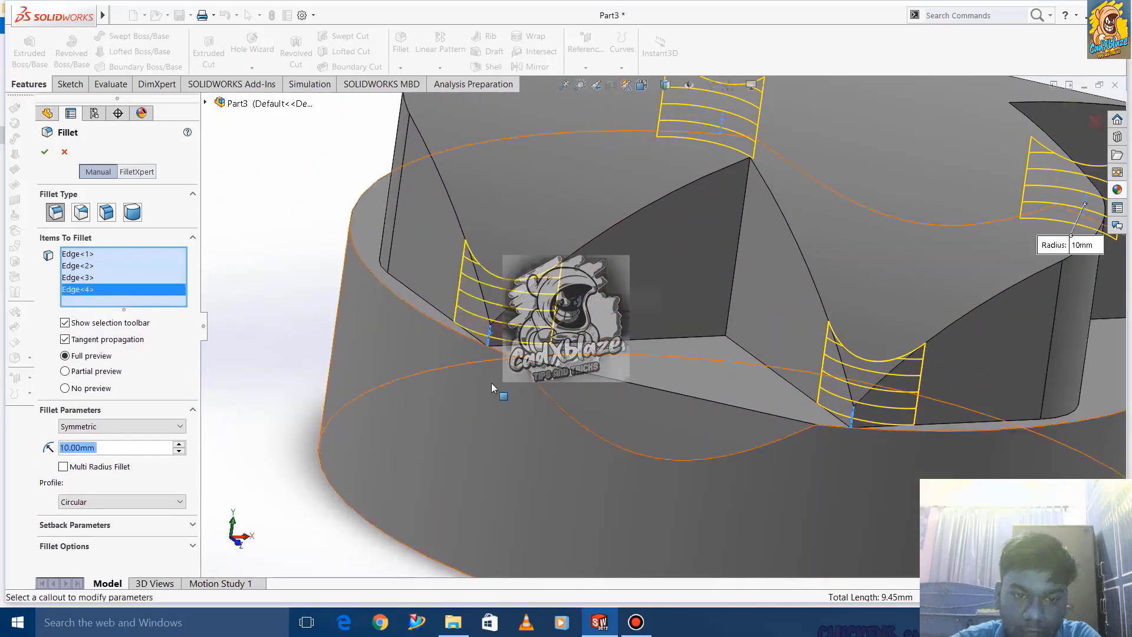
pyautogui.click(44, 154)
# - Begin another fillet with two vertical corner edges of the cross selected
pyautogui.scroll(5, 377, 327)
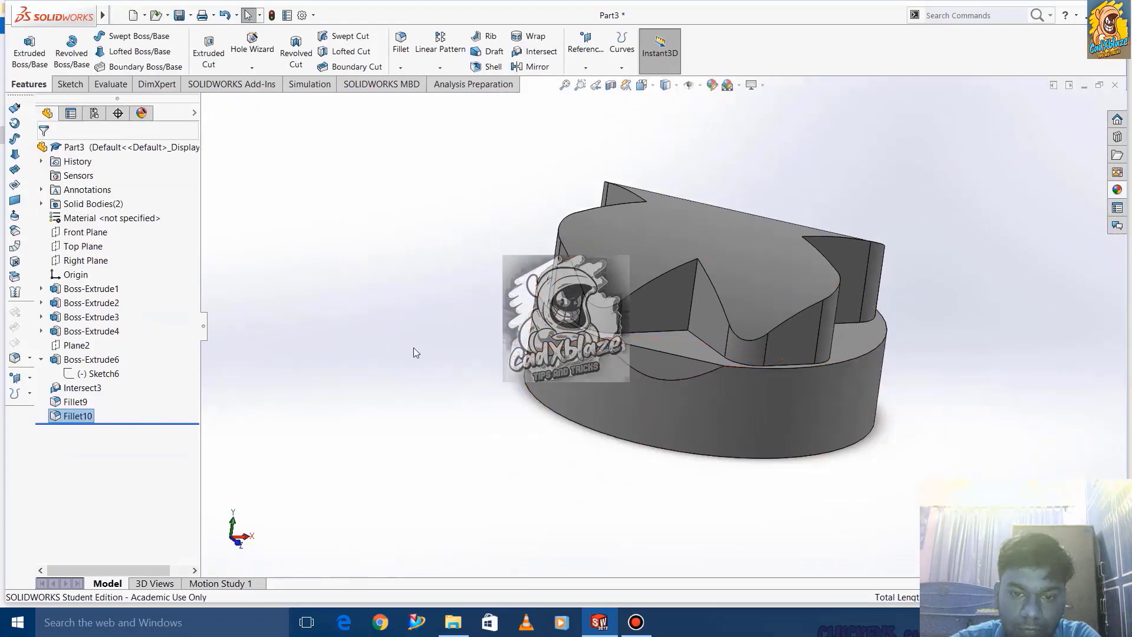
pyautogui.moveTo(414, 352); pyautogui.dragTo(422, 383, button='middle')
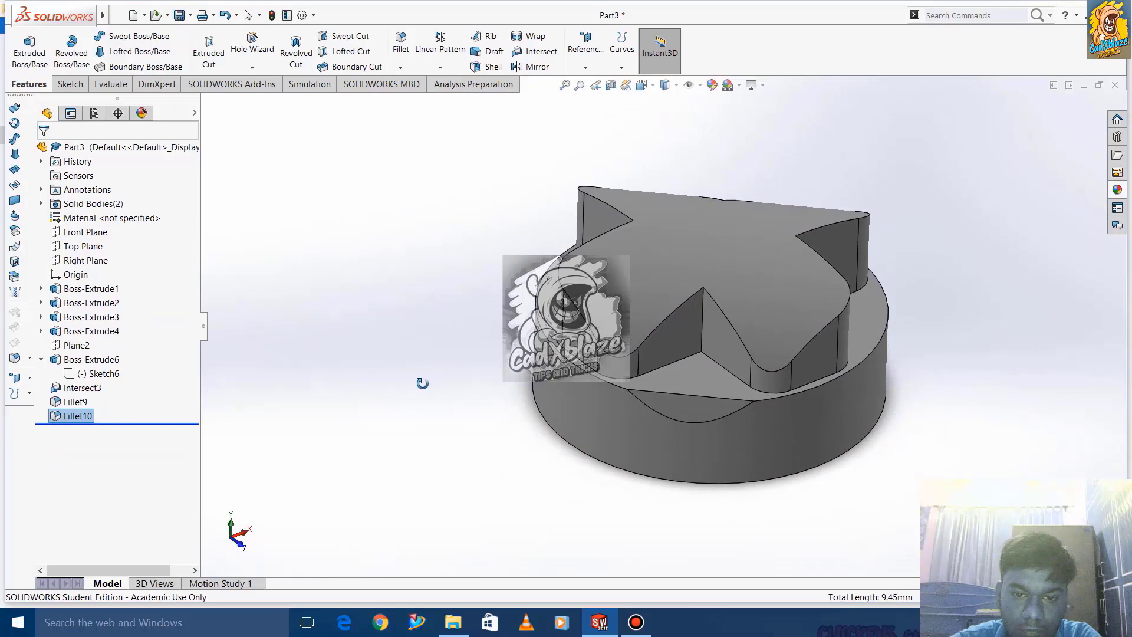
pyautogui.scroll(2, 409, 381)
pyautogui.click(401, 44)
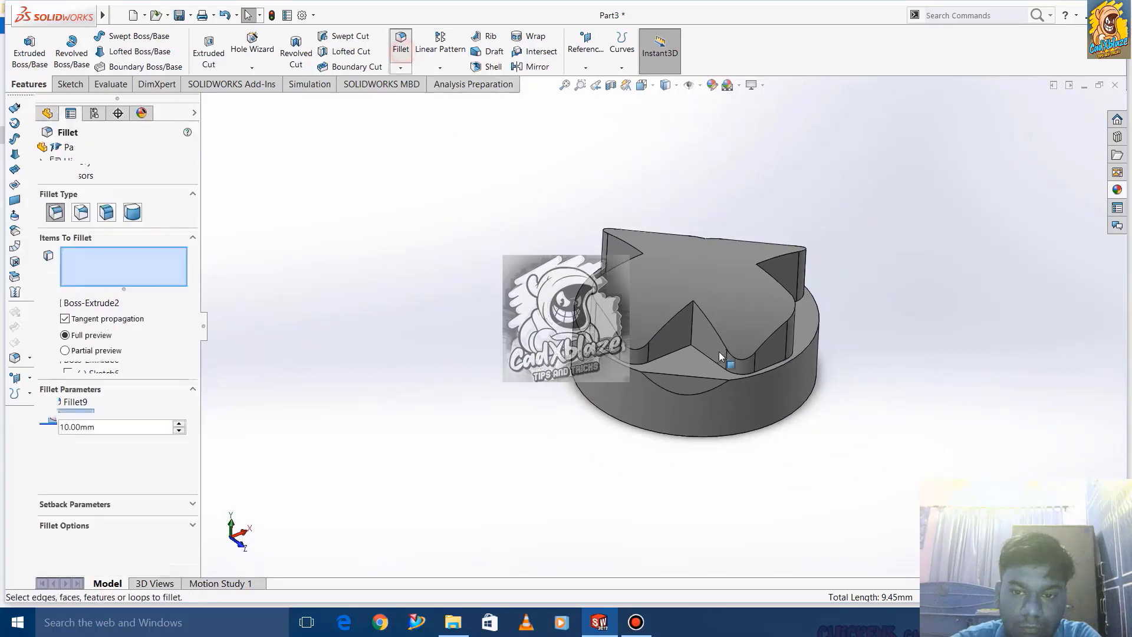
pyautogui.scroll(-4, 719, 356)
pyautogui.click(688, 329)
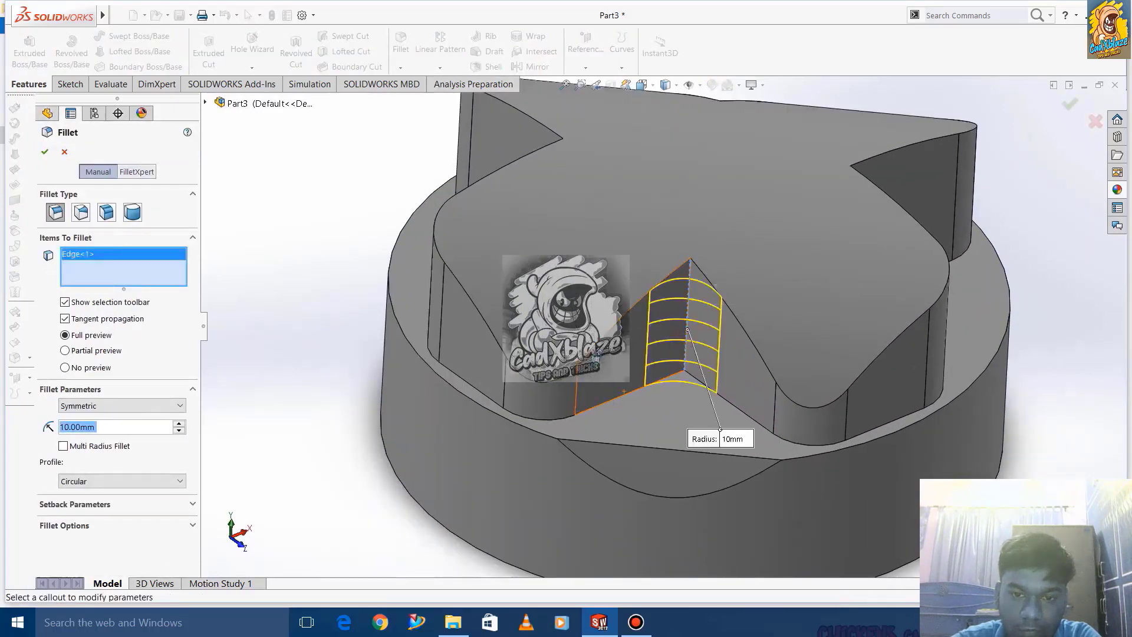
pyautogui.moveTo(688, 328); pyautogui.dragTo(554, 412, button='middle')
pyautogui.click(374, 316)
# - Add a third edge and the base's top edge, accepting the 10 mm Fillet11
pyautogui.scroll(5, 450, 351)
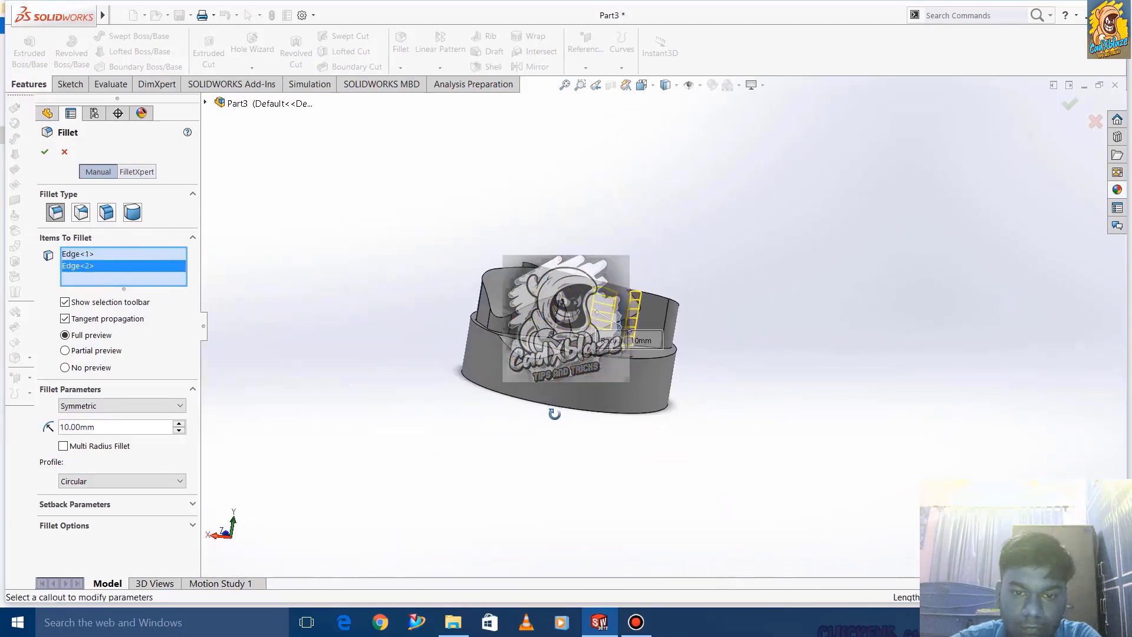
pyautogui.scroll(-3, 510, 330)
pyautogui.click(473, 382)
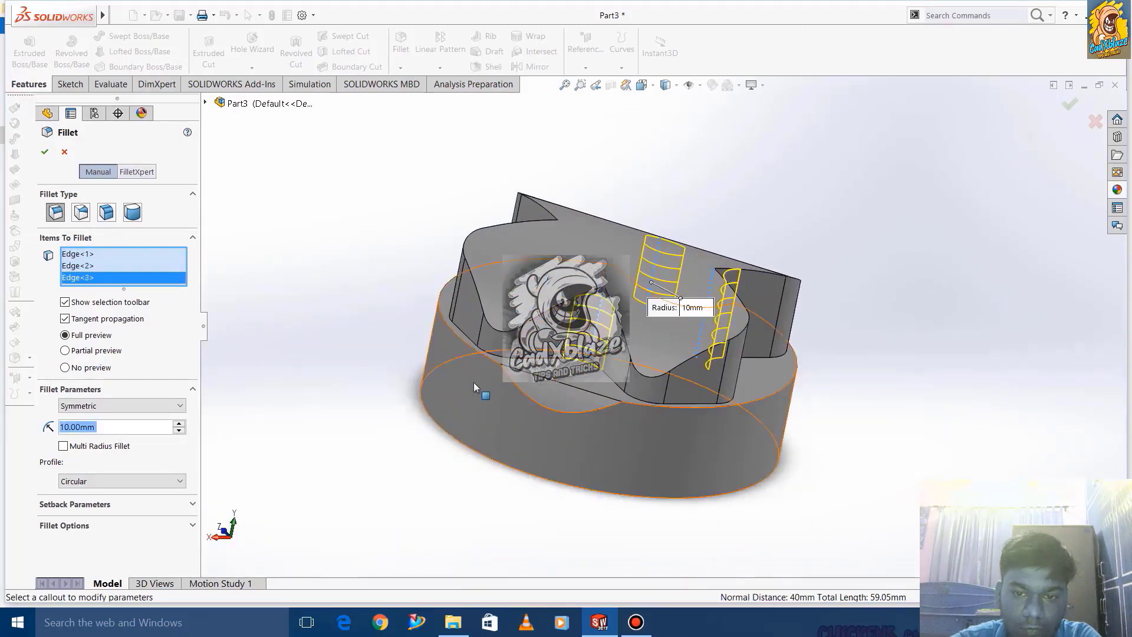
pyautogui.moveTo(473, 383); pyautogui.dragTo(494, 371, button='middle')
pyautogui.click(494, 371)
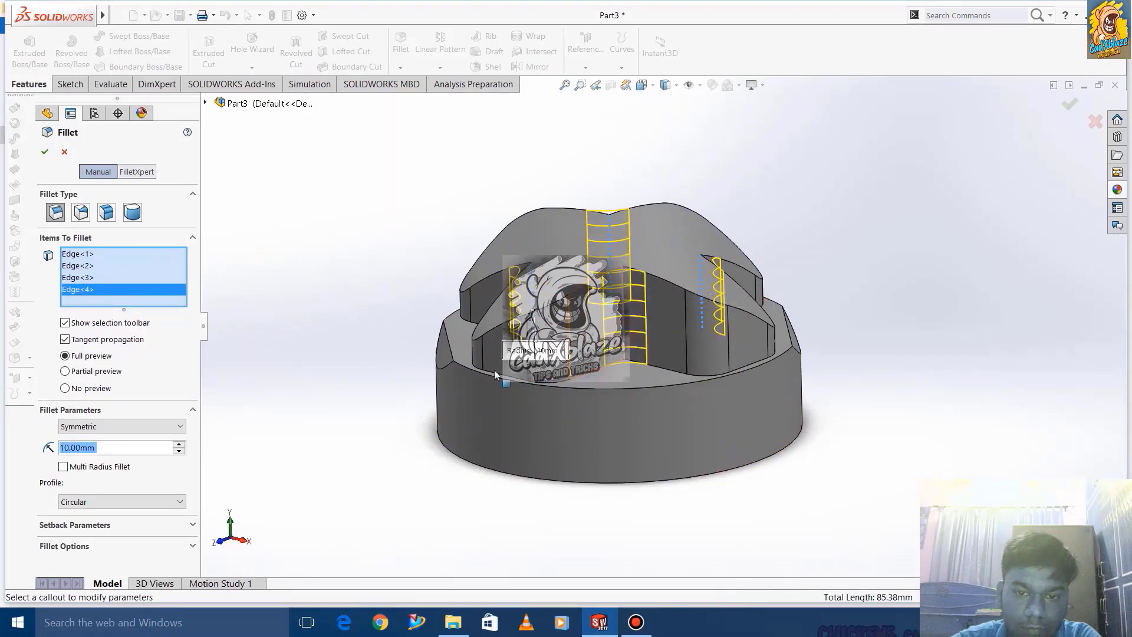
pyautogui.click(46, 152)
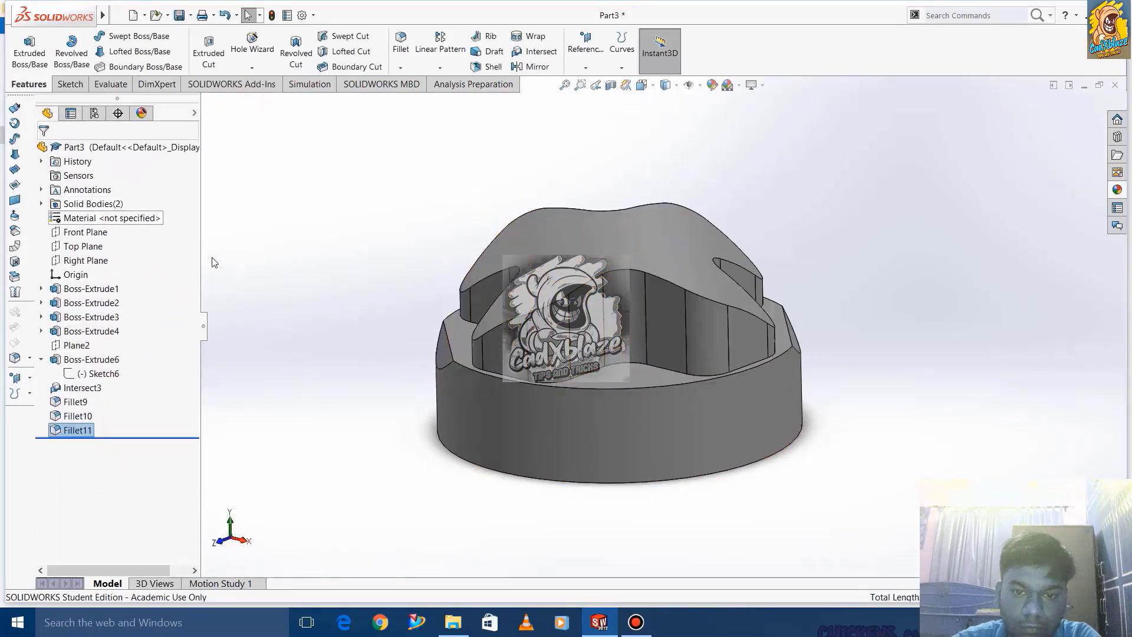
# - Round the two matching sloped edges on the disc ledge with a 5 mm fillet
pyautogui.moveTo(296, 307); pyautogui.dragTo(367, 345, button='middle')
pyautogui.click(400, 52)
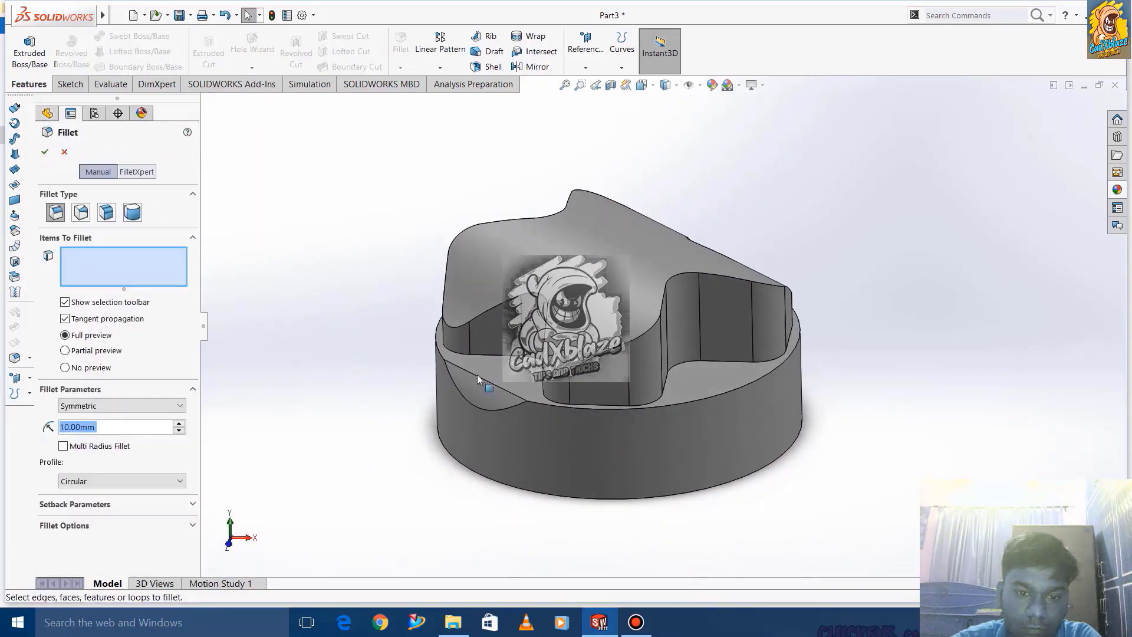
pyautogui.click(480, 377)
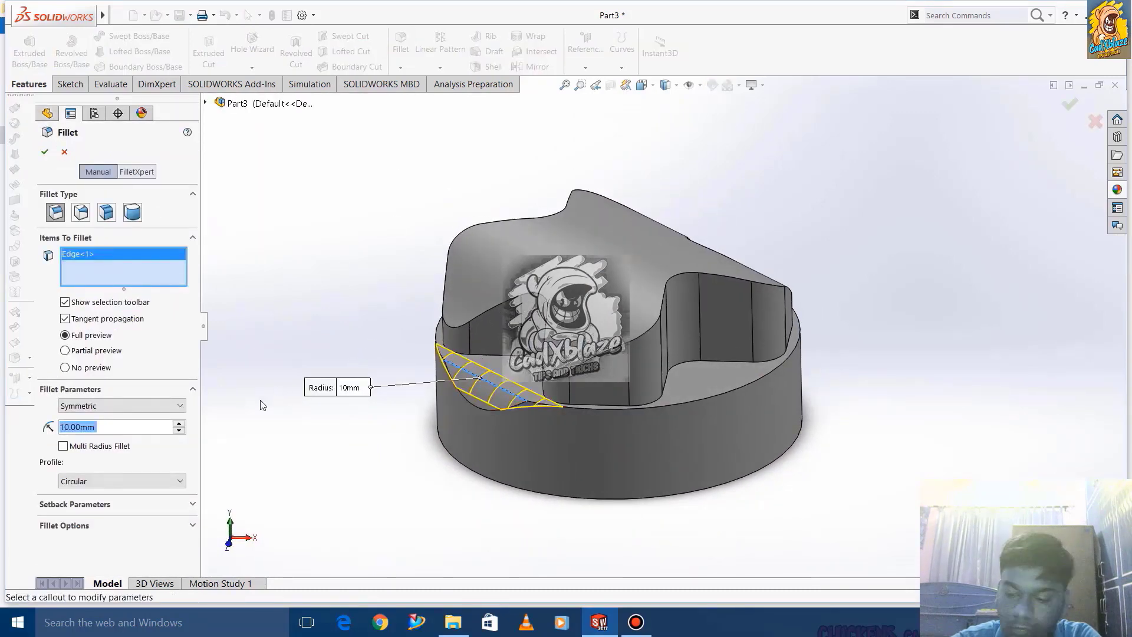
pyautogui.write('5')
pyautogui.press('Return')
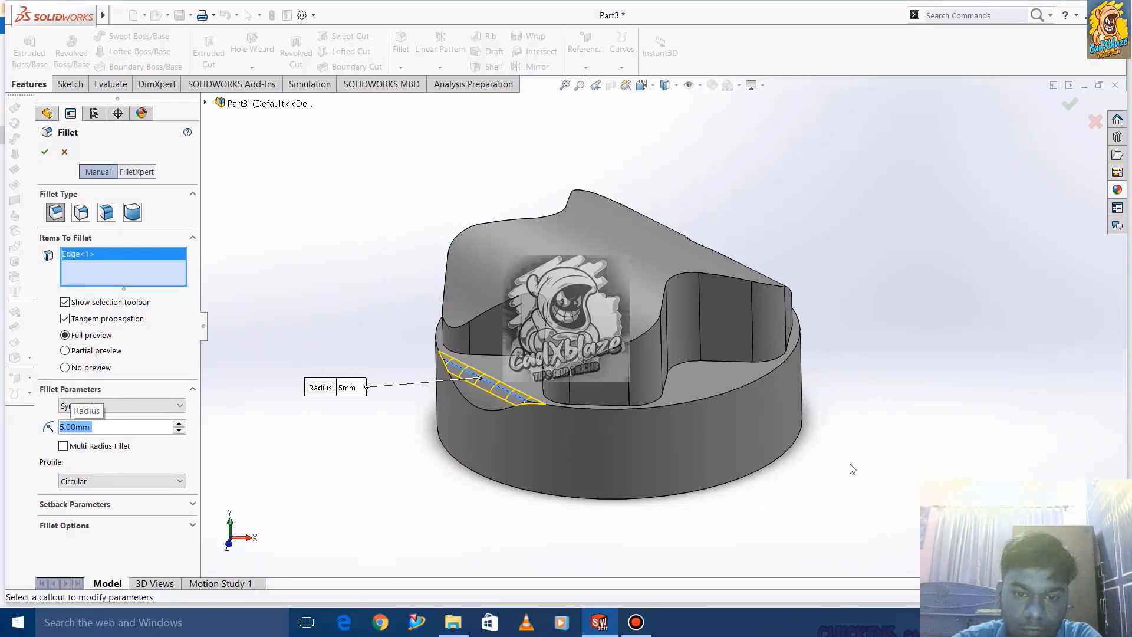
pyautogui.moveTo(851, 467); pyautogui.dragTo(769, 337, button='middle')
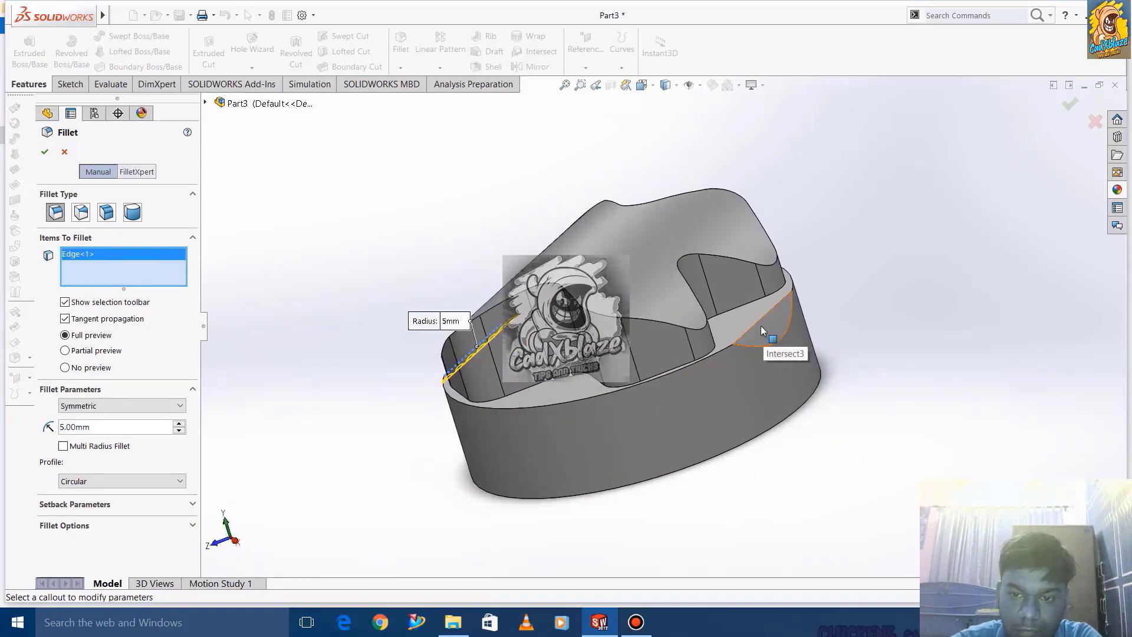
pyautogui.click(760, 328)
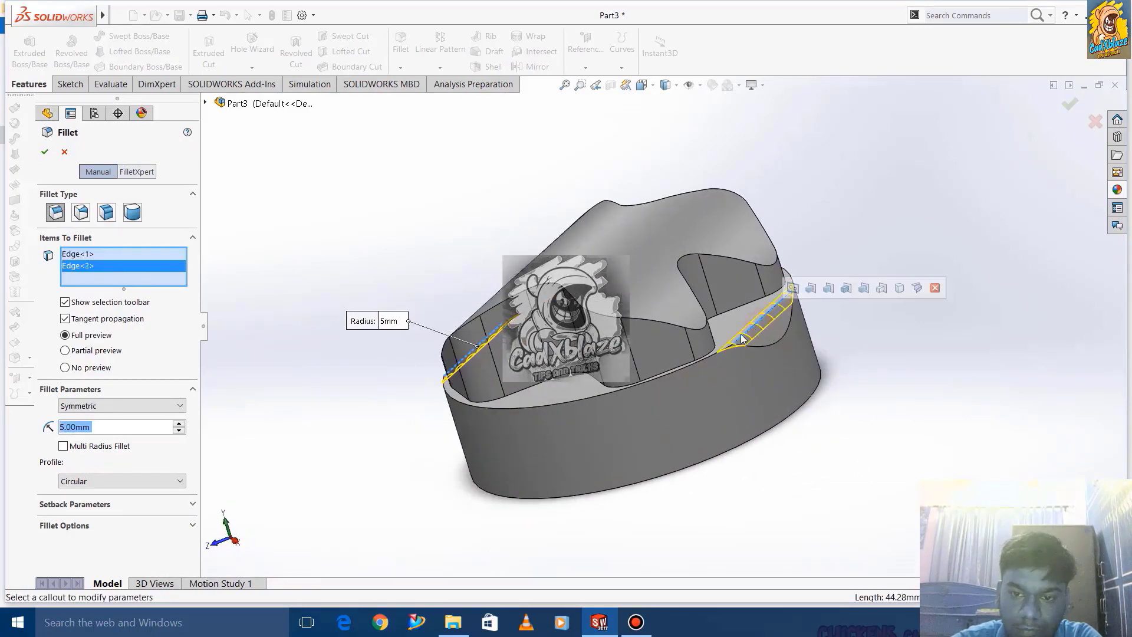
pyautogui.click(44, 151)
pyautogui.moveTo(338, 351); pyautogui.dragTo(425, 351, button='middle')
pyautogui.click(400, 40)
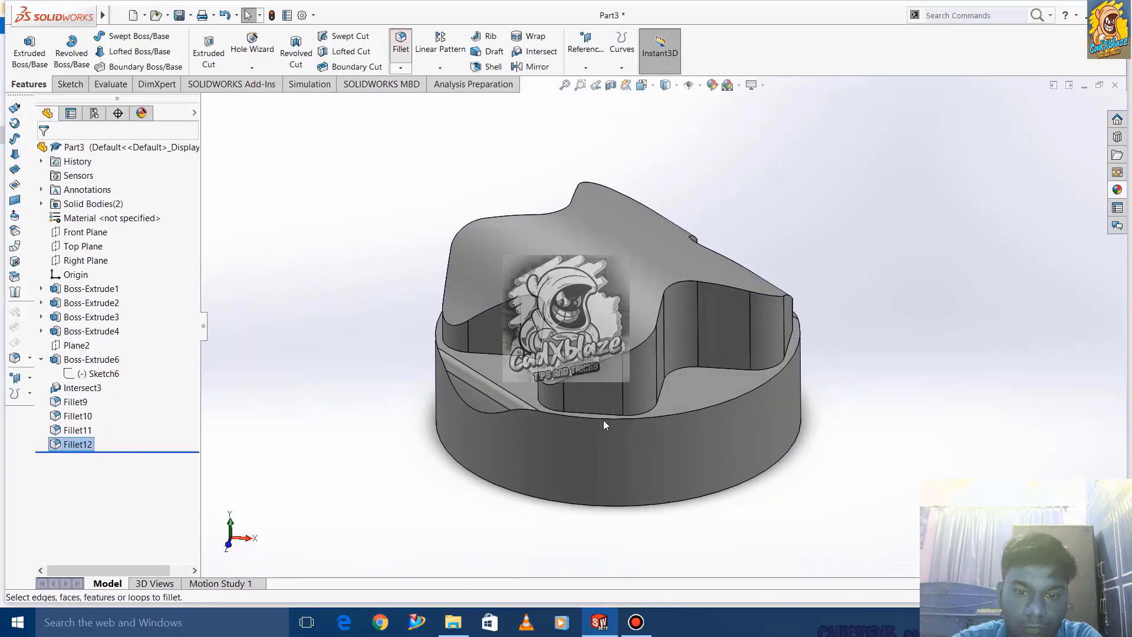
pyautogui.click(610, 423)
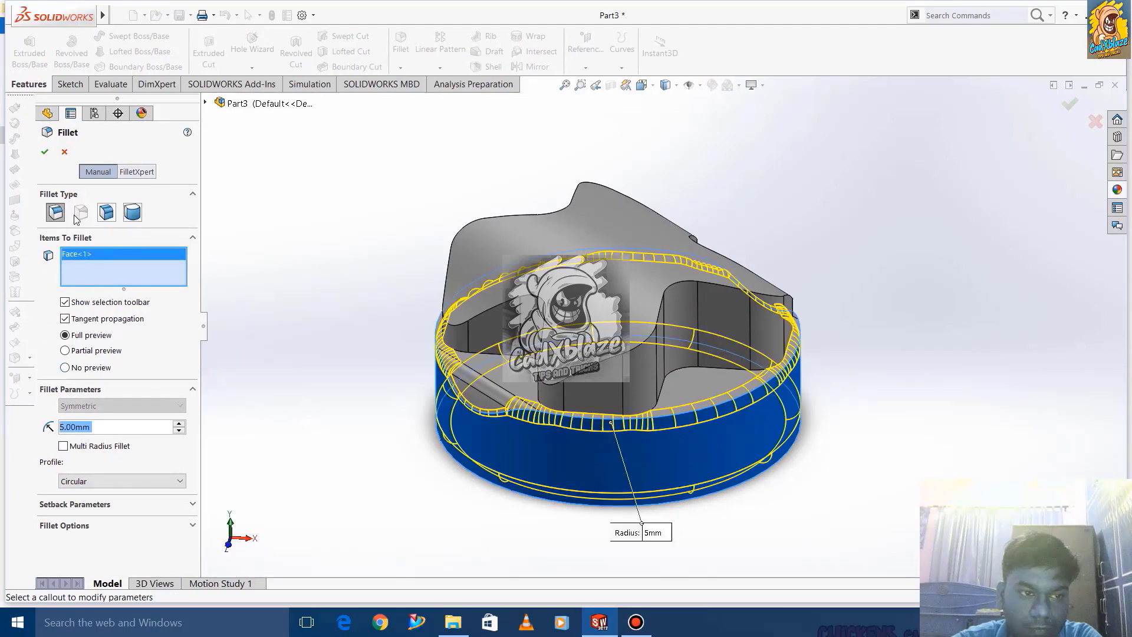
pyautogui.click(46, 152)
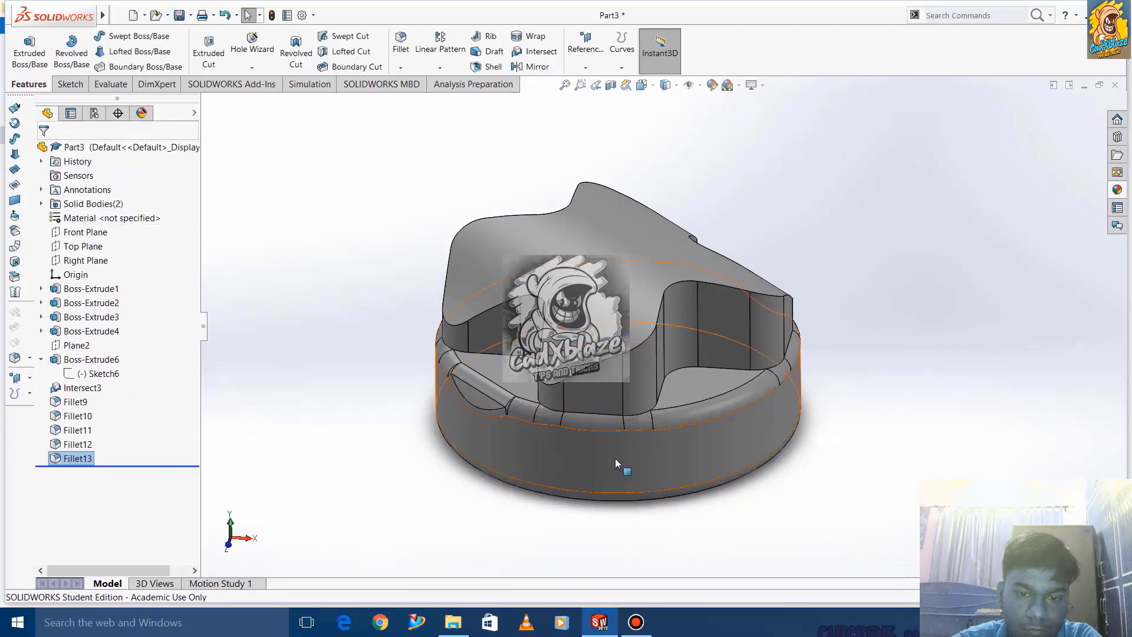
pyautogui.rightClick(75, 458)
pyautogui.click(103, 461)
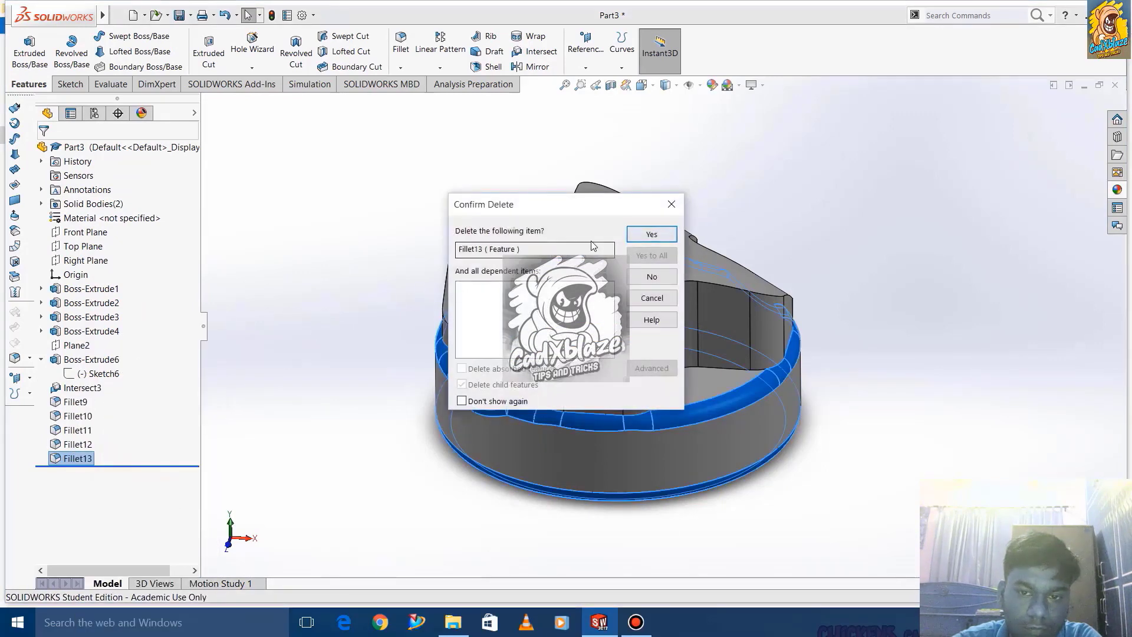
pyautogui.click(650, 235)
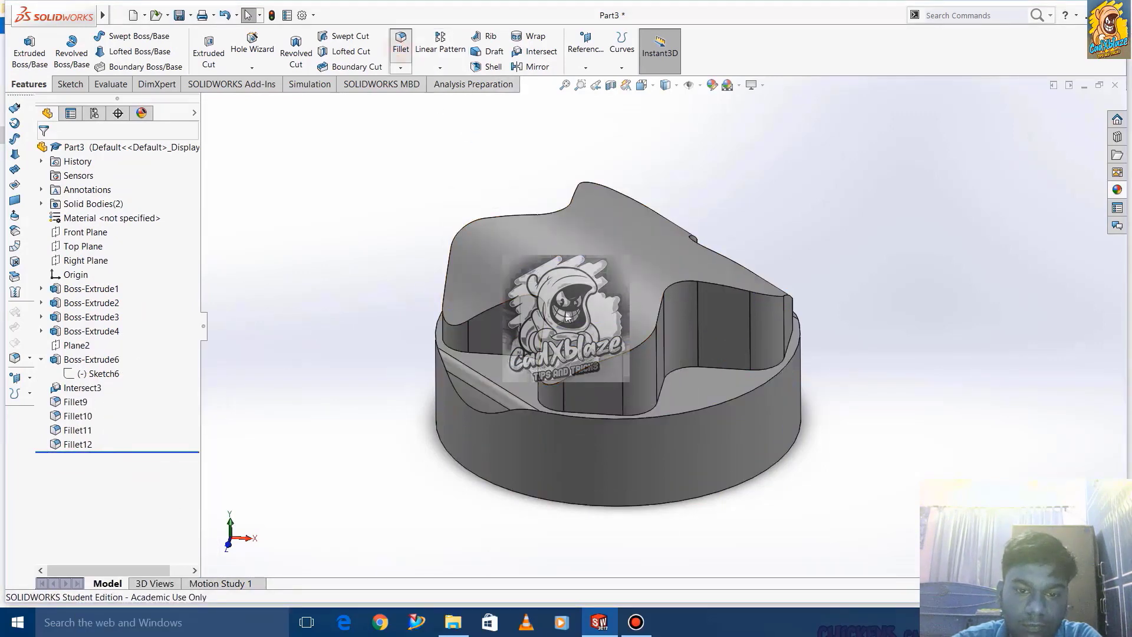
pyautogui.press('Return')
# - Add Fillet14, rounding the edge loop around the disc base's top with a 3 mm radius
pyautogui.click(668, 416)
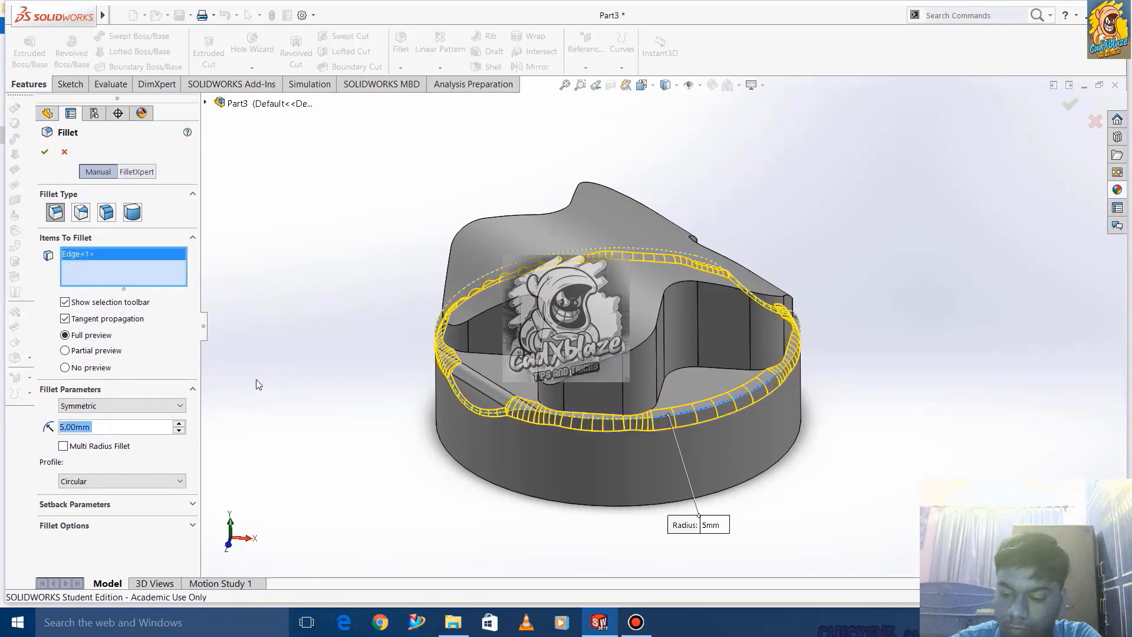
pyautogui.scroll(-3, 257, 384)
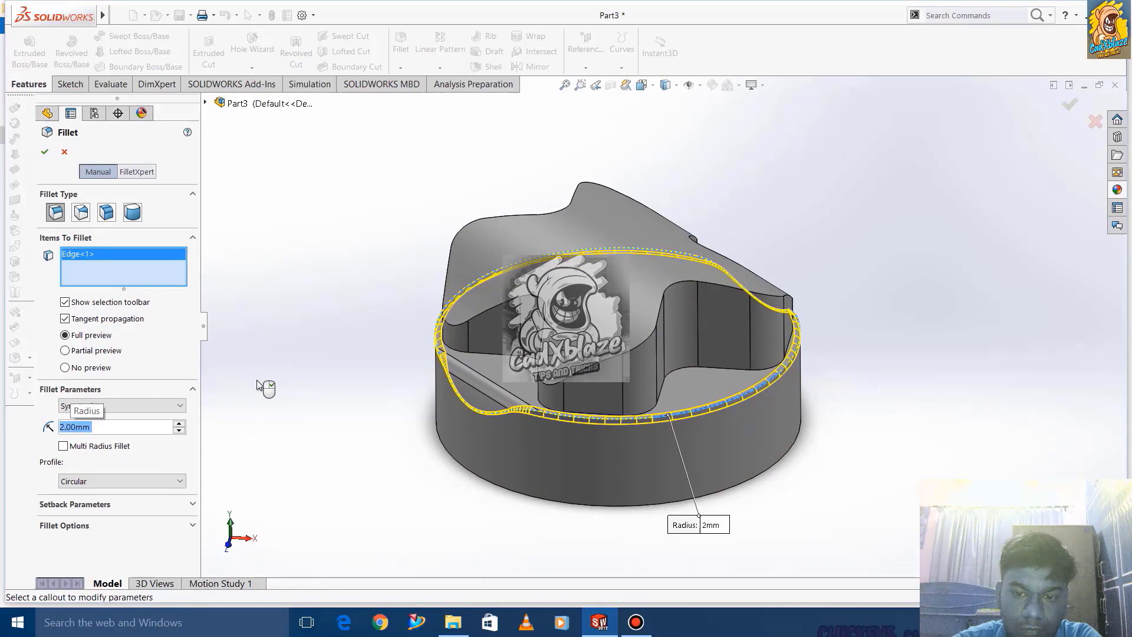
pyautogui.scroll(1, 257, 384)
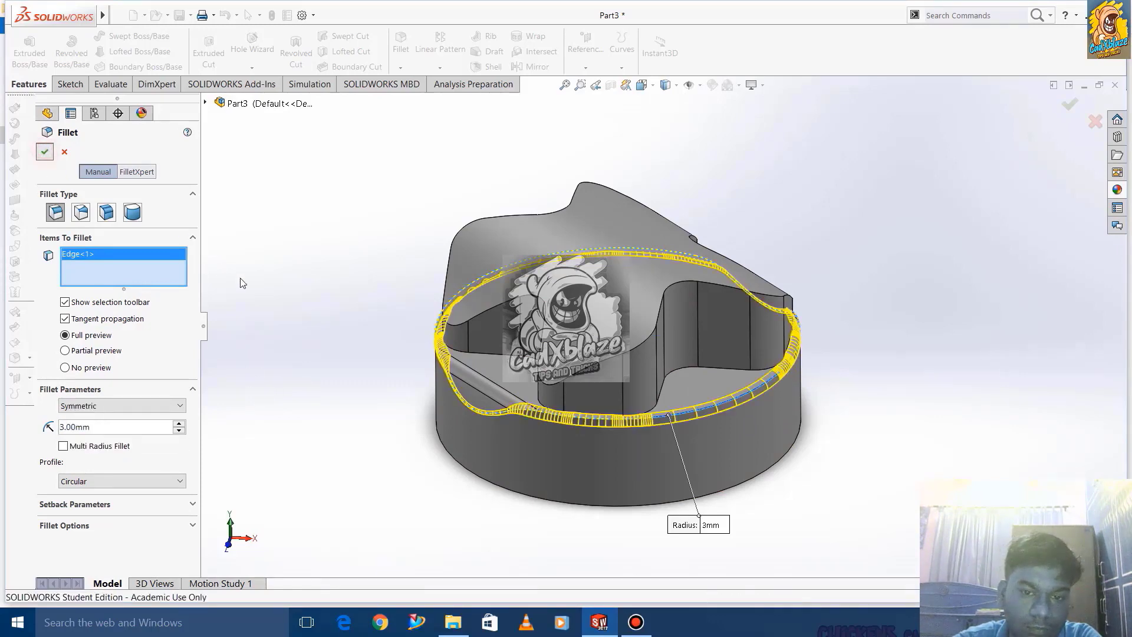
pyautogui.click(45, 153)
pyautogui.moveTo(542, 470); pyautogui.dragTo(678, 510, button='middle')
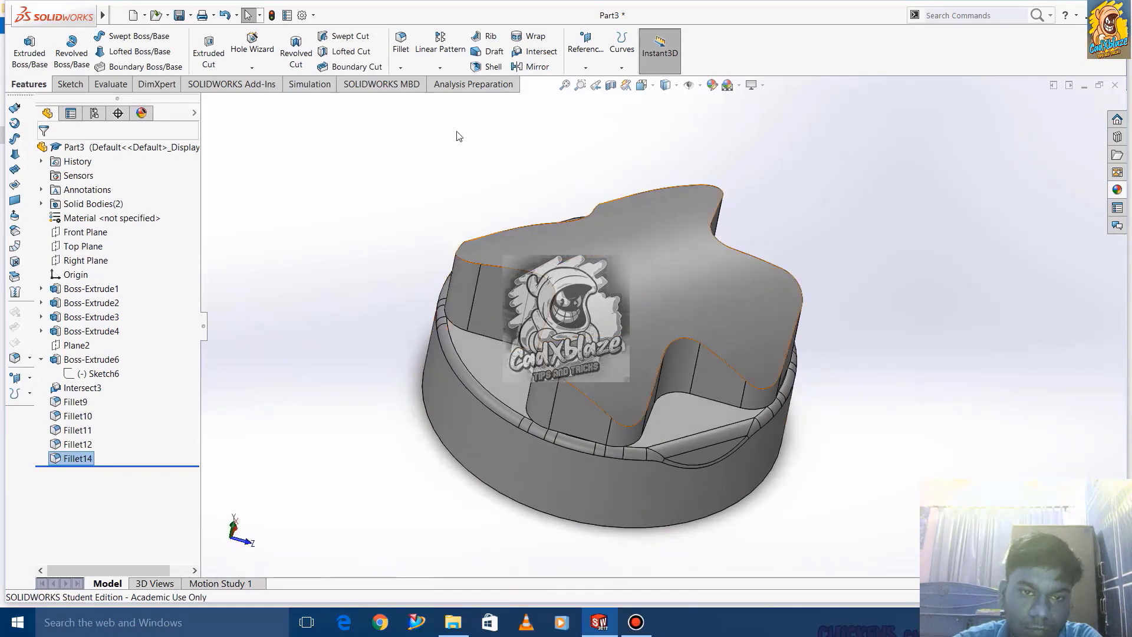
# - Create Fillet15, rounding all edges of the cross boss's top face at 5 mm
pyautogui.click(400, 44)
pyautogui.click(627, 270)
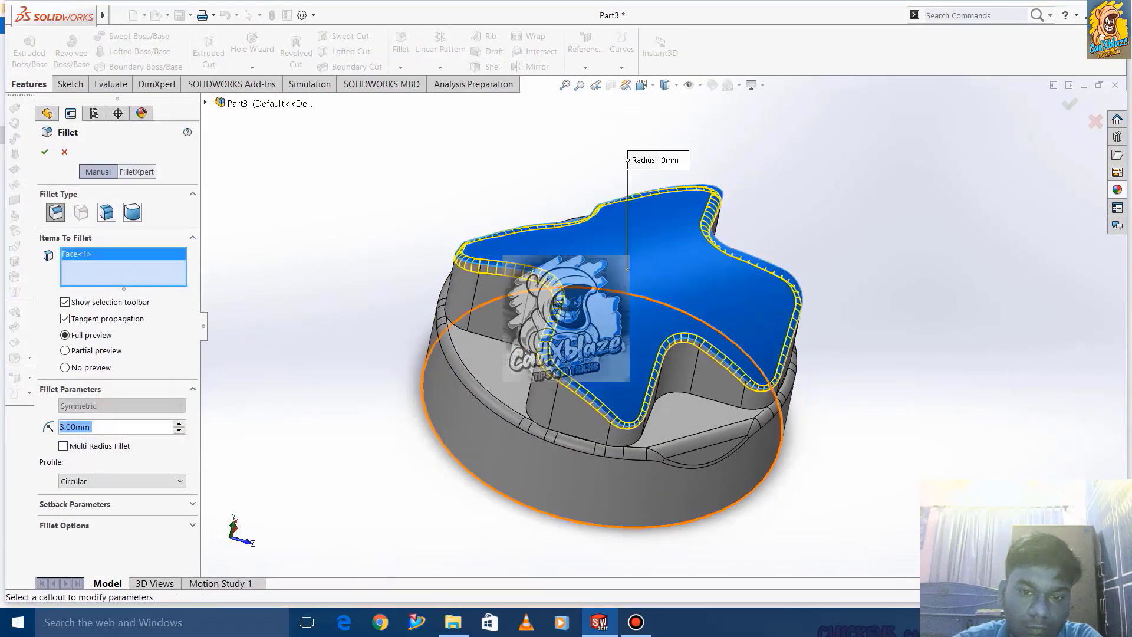
pyautogui.write('5')
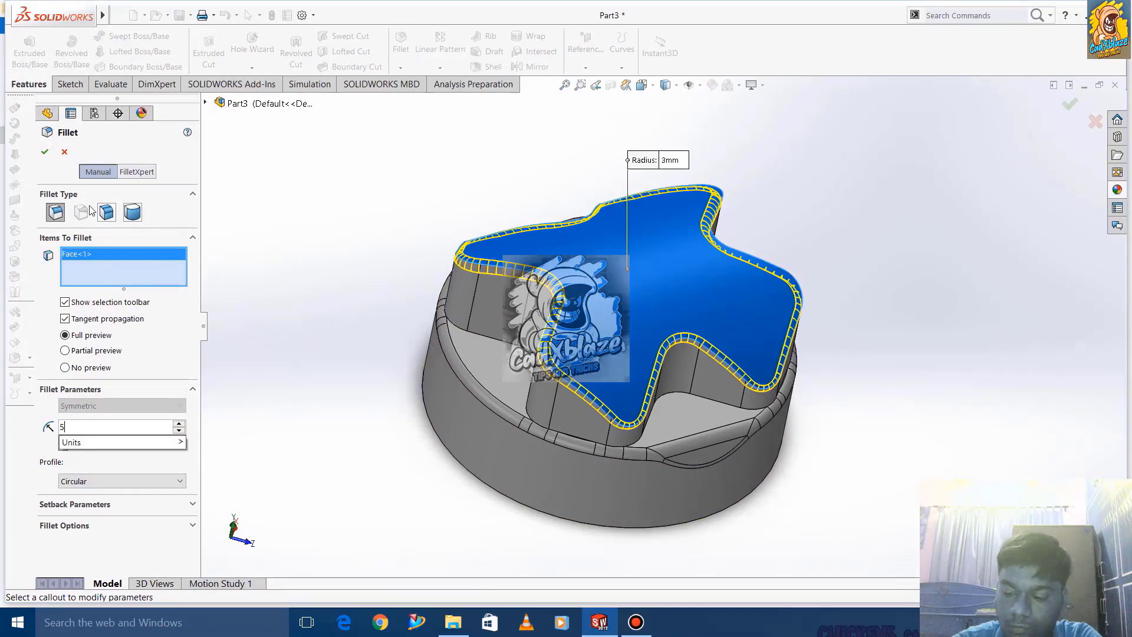
pyautogui.press('Return')
pyautogui.click(44, 151)
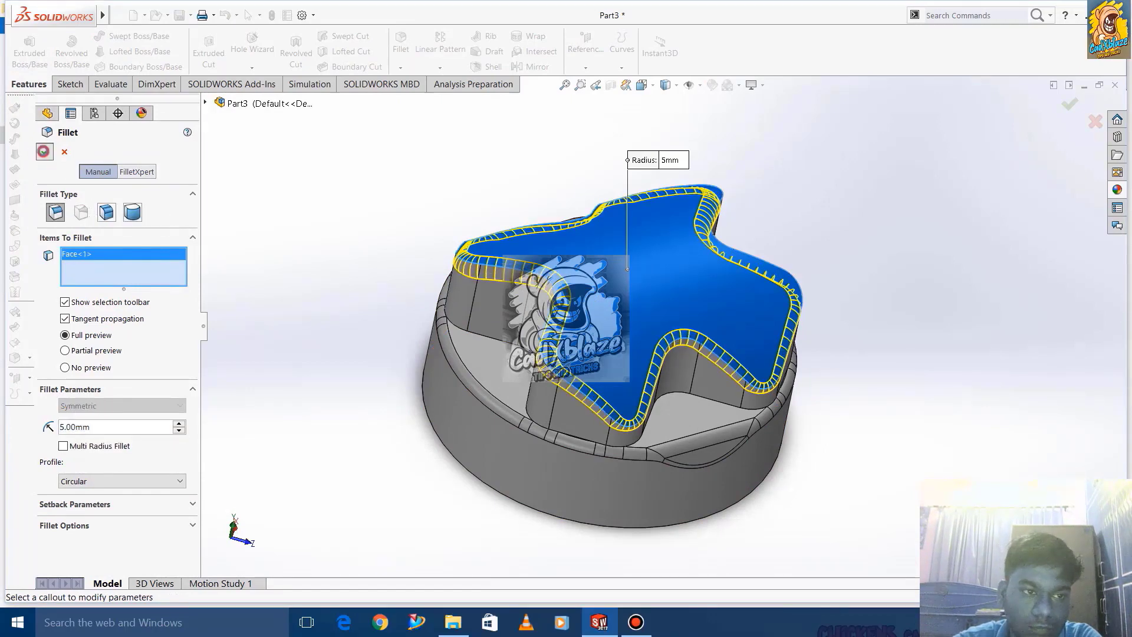
pyautogui.moveTo(840, 442); pyautogui.dragTo(848, 406, button='middle')
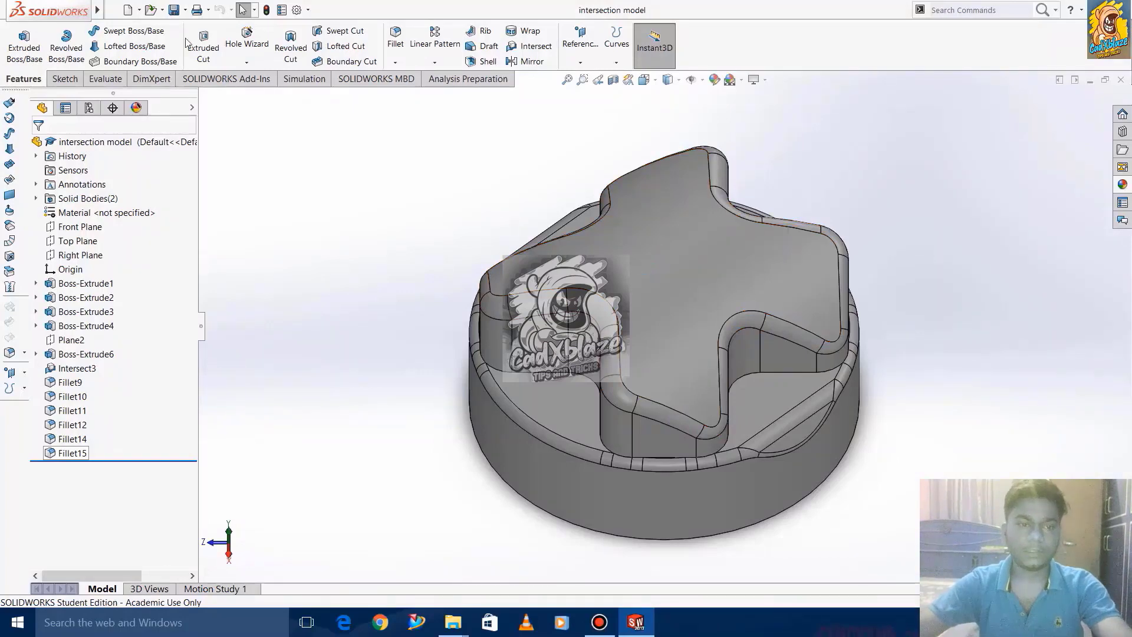
# - Save As 'intersection model12' in the Documents folder, then show the desktop
pyautogui.click(113, 10)
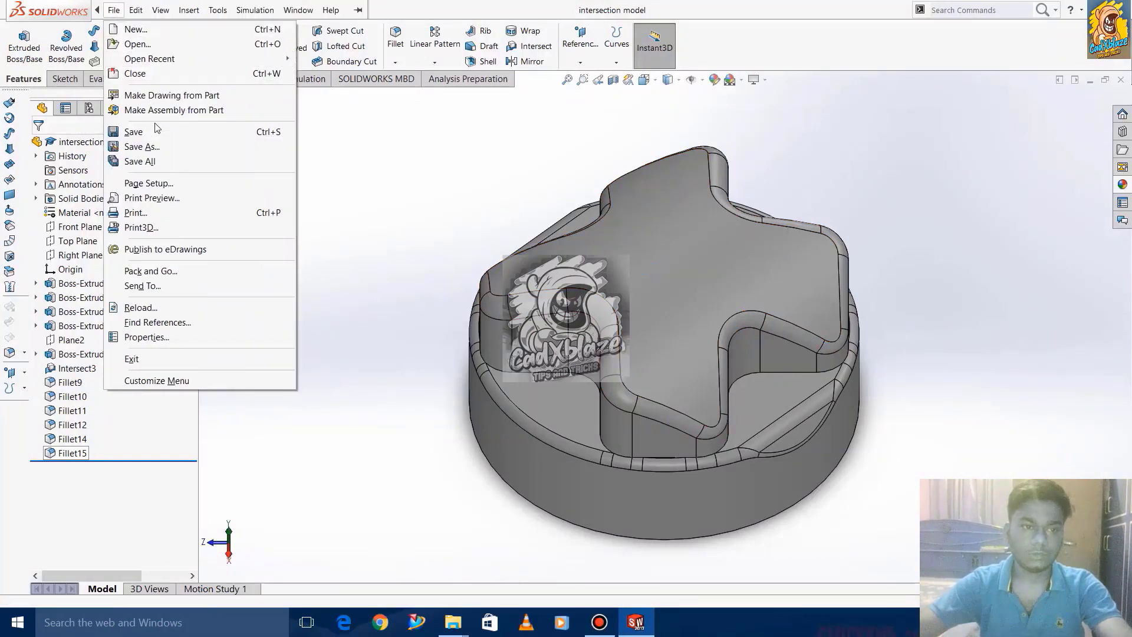
pyautogui.click(155, 152)
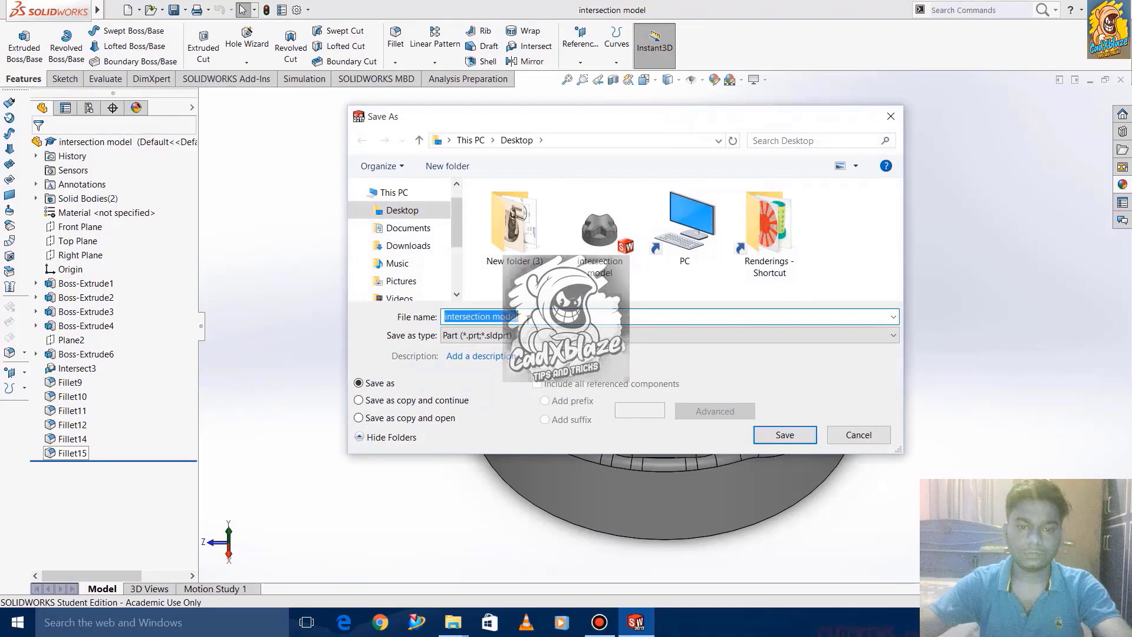
pyautogui.click(529, 317)
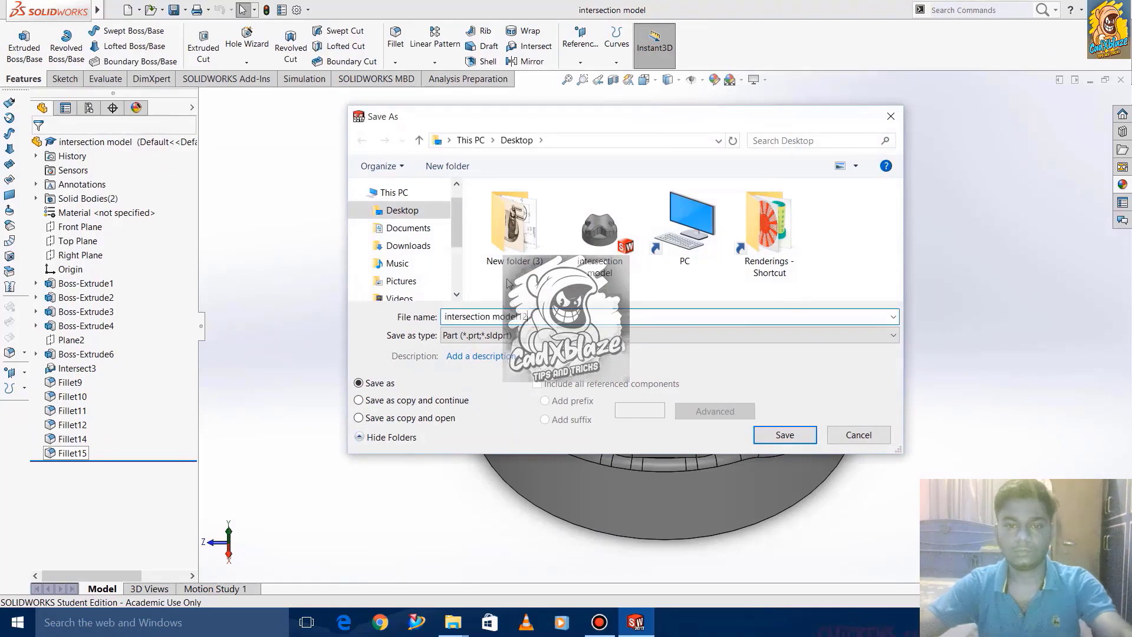
pyautogui.click(412, 227)
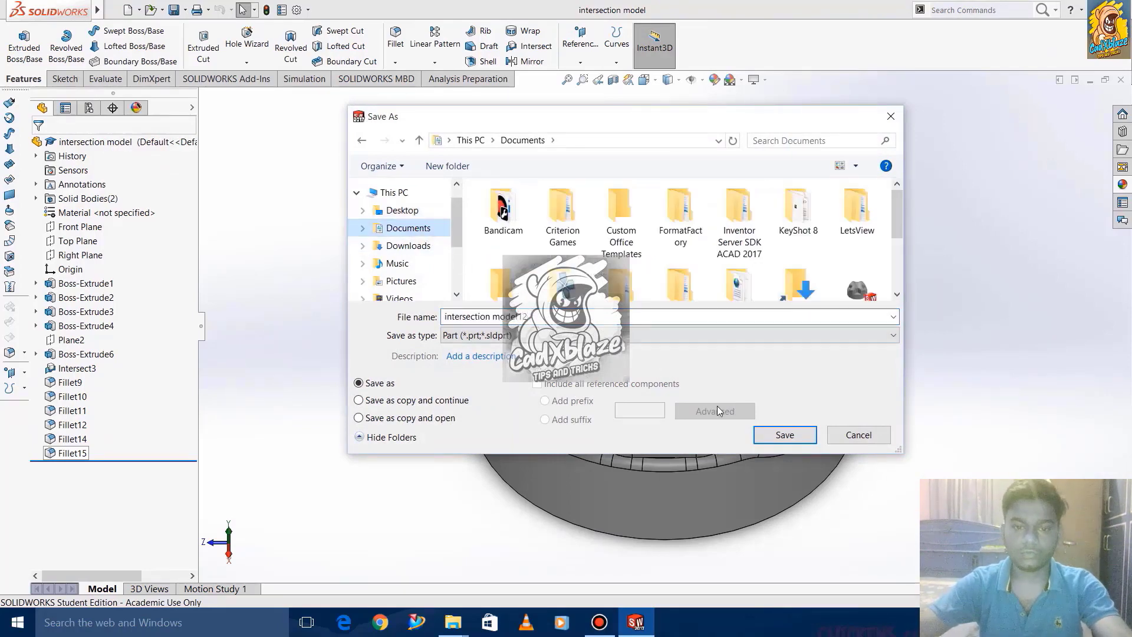
pyautogui.click(786, 435)
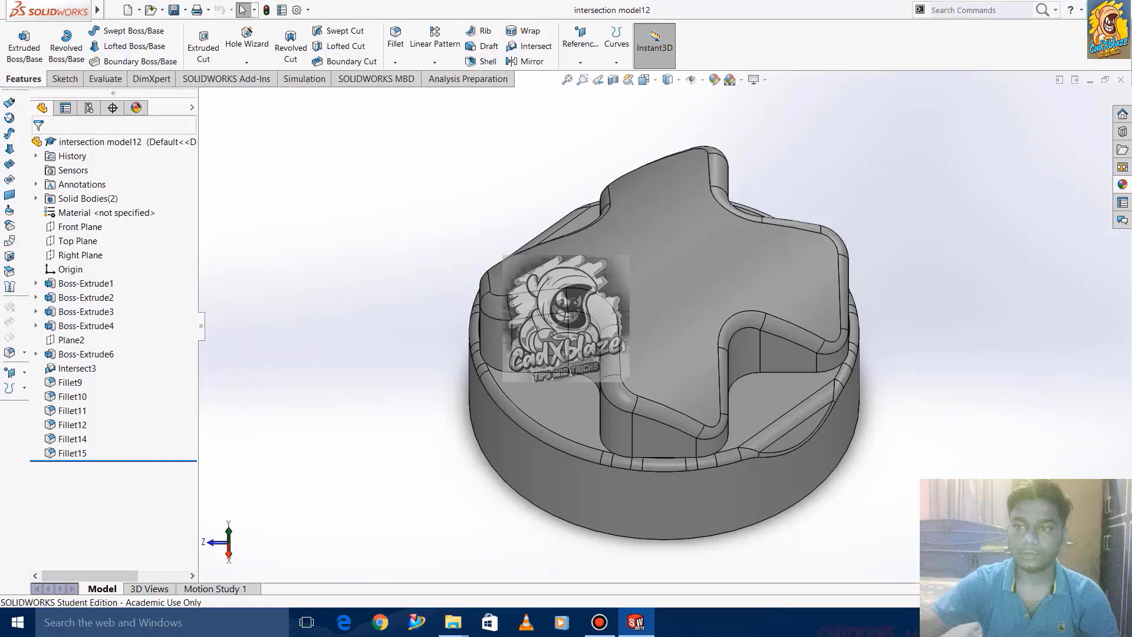
pyautogui.press('super+d')
# - Open the Renderings folder and view the cross-on-disc rendering in Photos, fitted to the window
pyautogui.doubleClick(169, 156)
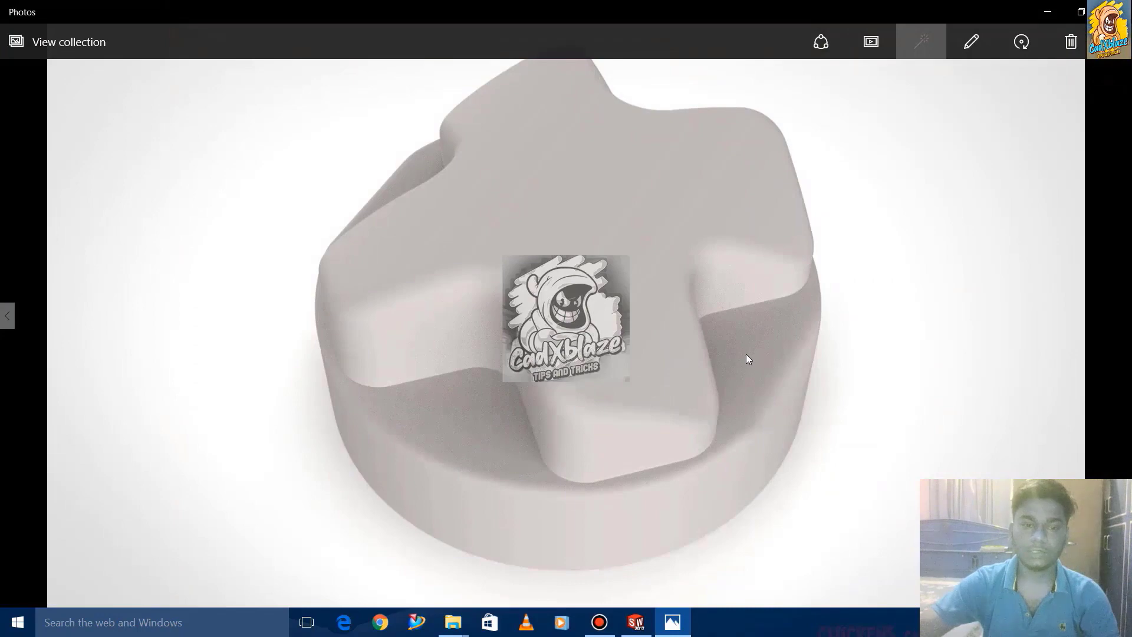
pyautogui.scroll(5, 634, 318)
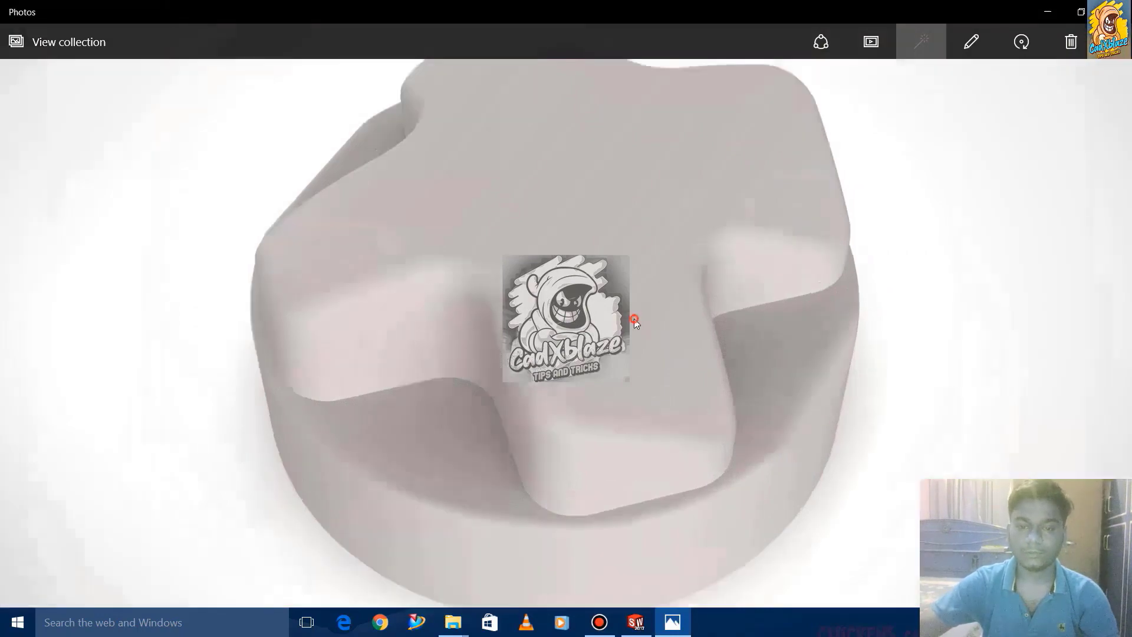
pyautogui.doubleClick(637, 337)
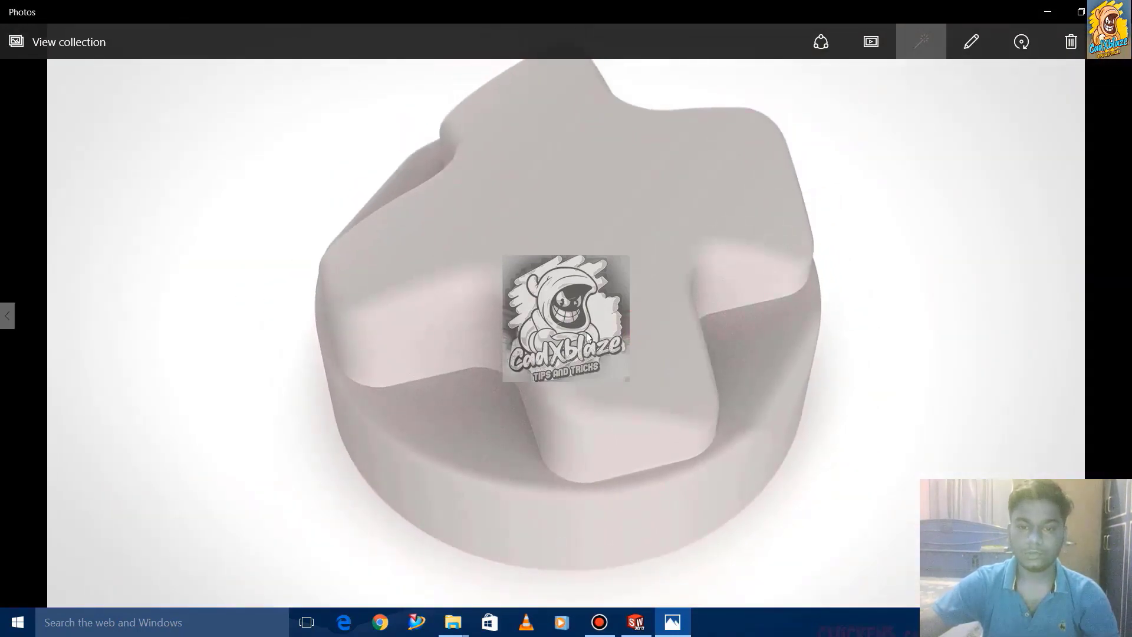